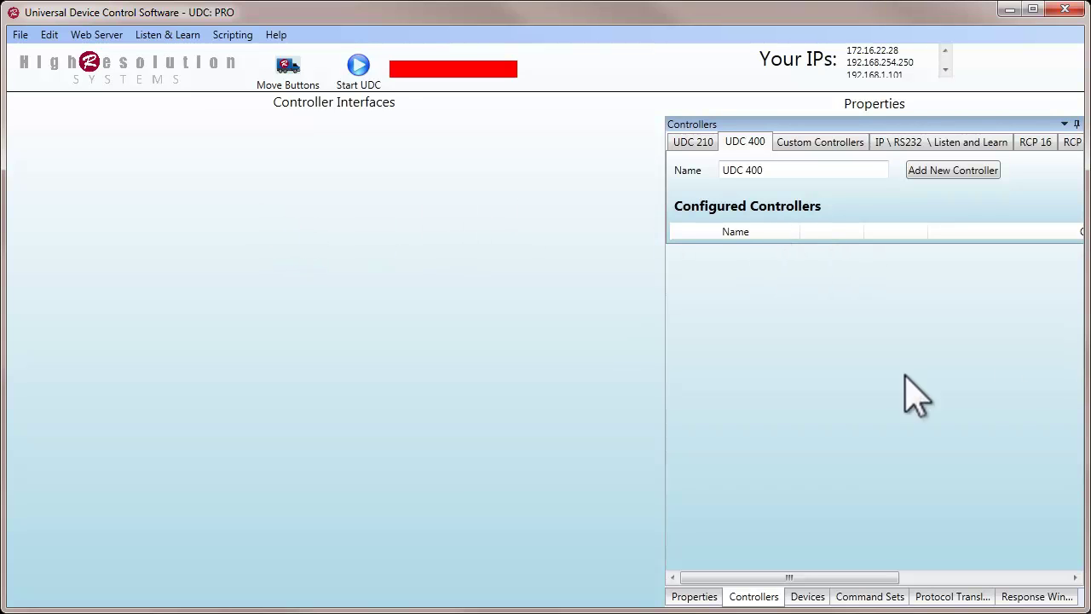
# Look through the button properties and the available controller types, including UDC 400, custom and IP / RS232 controllers
pyautogui.click(712, 597)
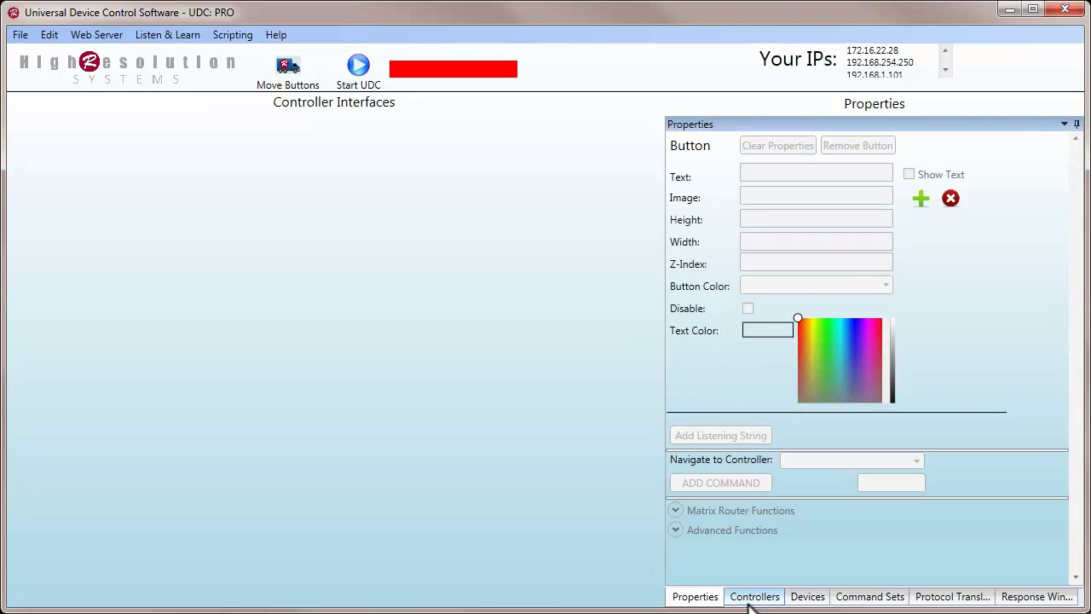
pyautogui.click(750, 600)
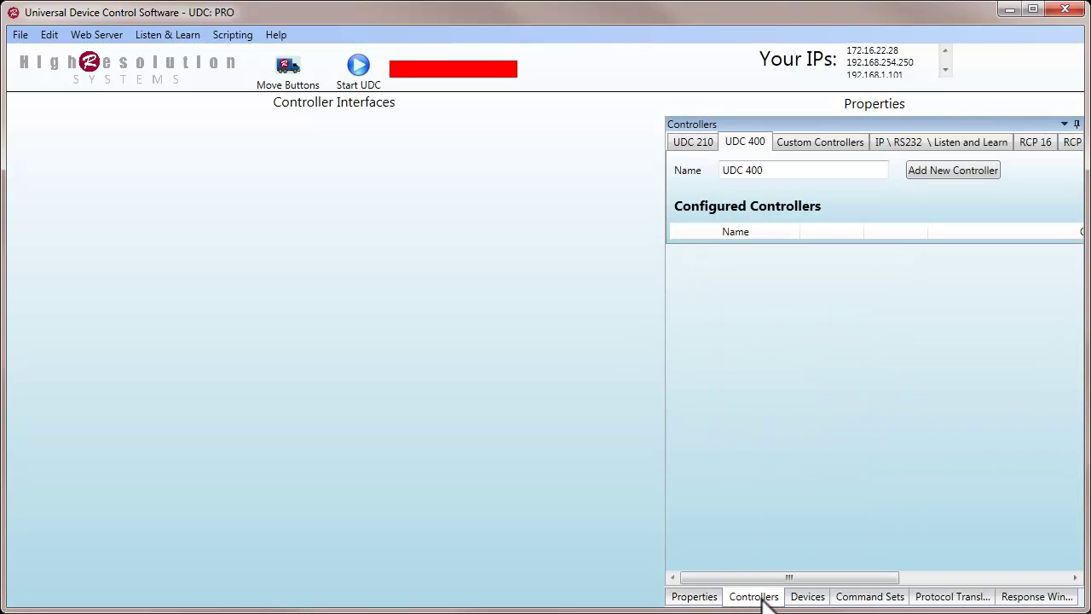
pyautogui.click(701, 150)
pyautogui.click(758, 146)
pyautogui.click(806, 152)
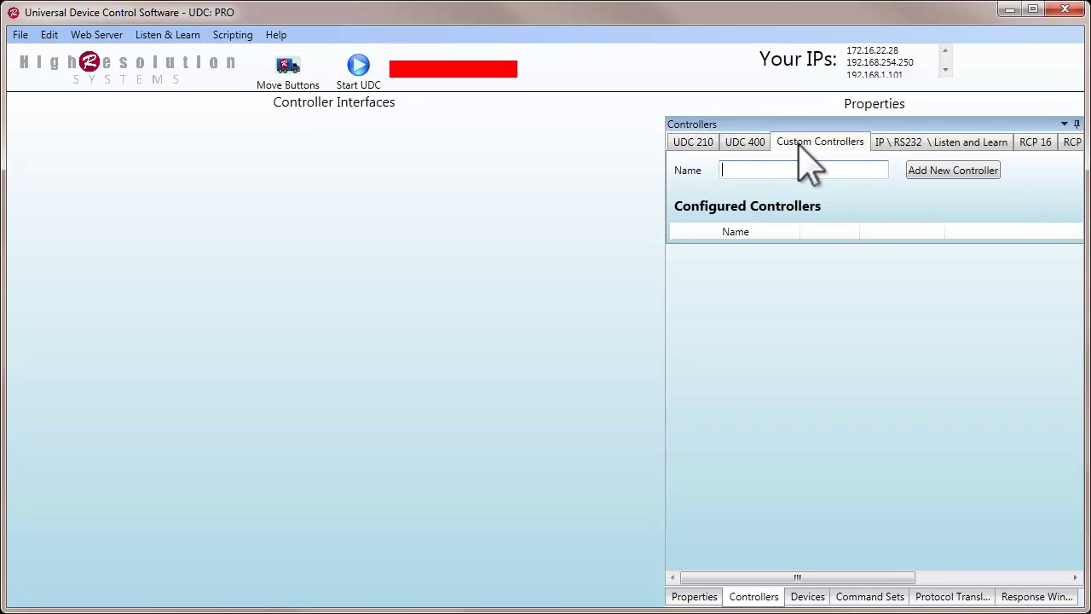
pyautogui.click(893, 145)
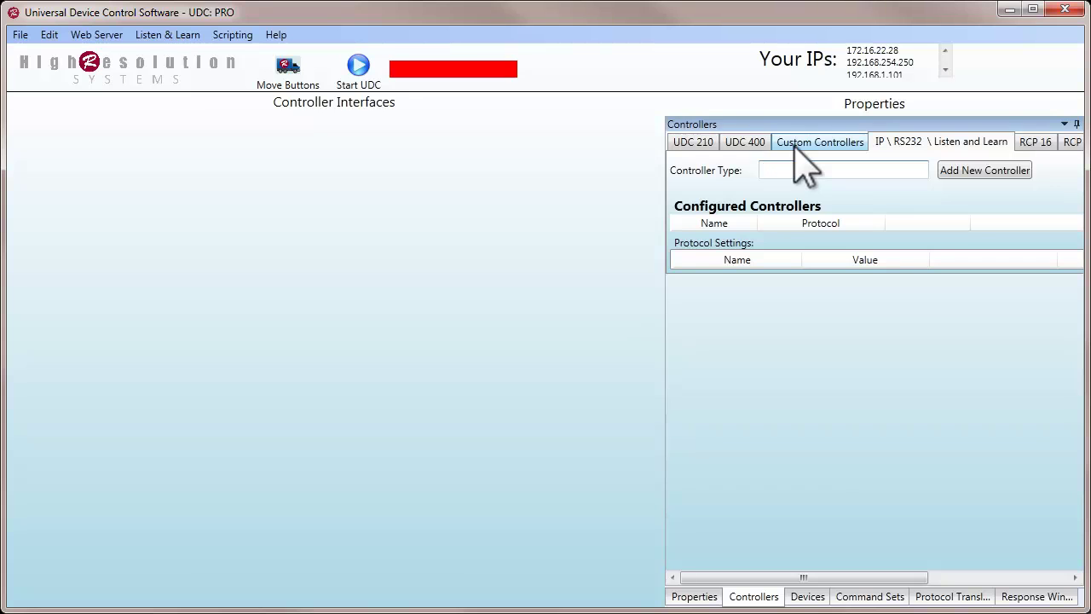
pyautogui.click(743, 145)
# Add a UDC 210 controller and a UDC 400 controller with their default names, and display the UDC 400 interface
pyautogui.click(689, 143)
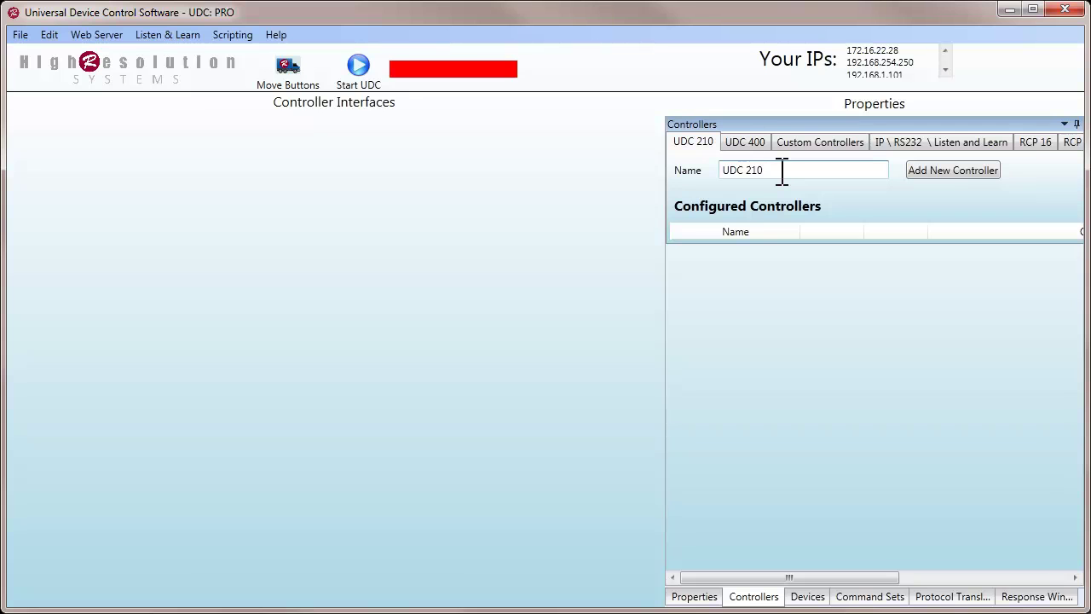
pyautogui.click(946, 189)
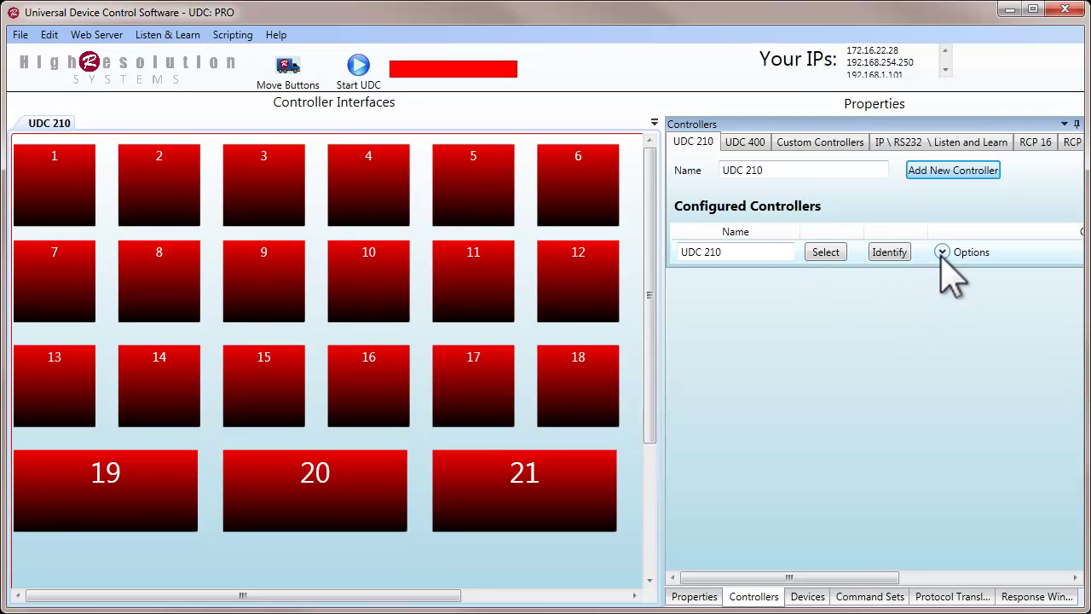
pyautogui.click(745, 144)
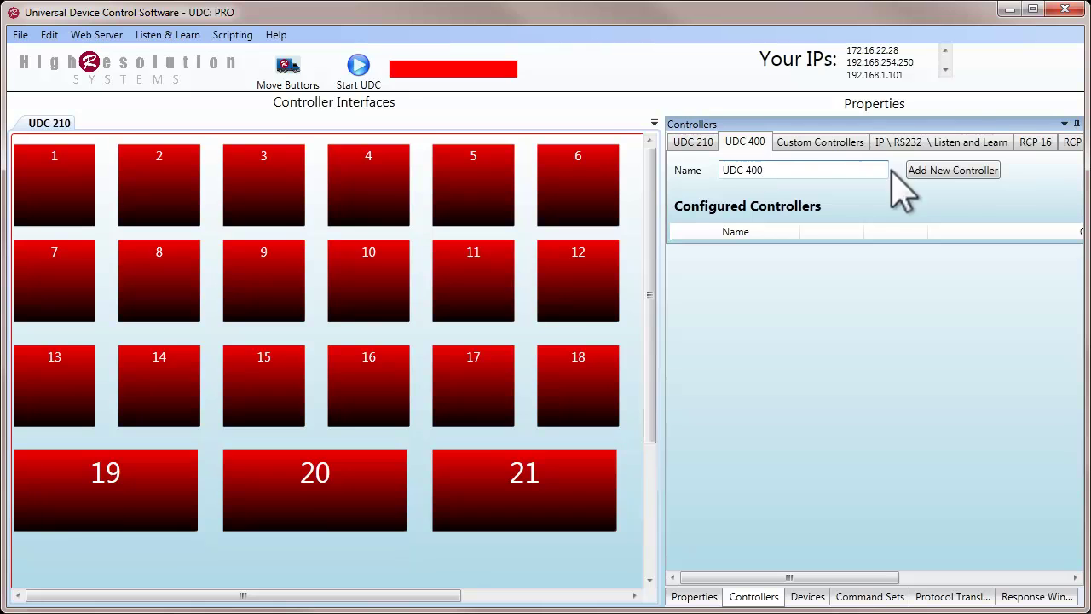
pyautogui.click(939, 171)
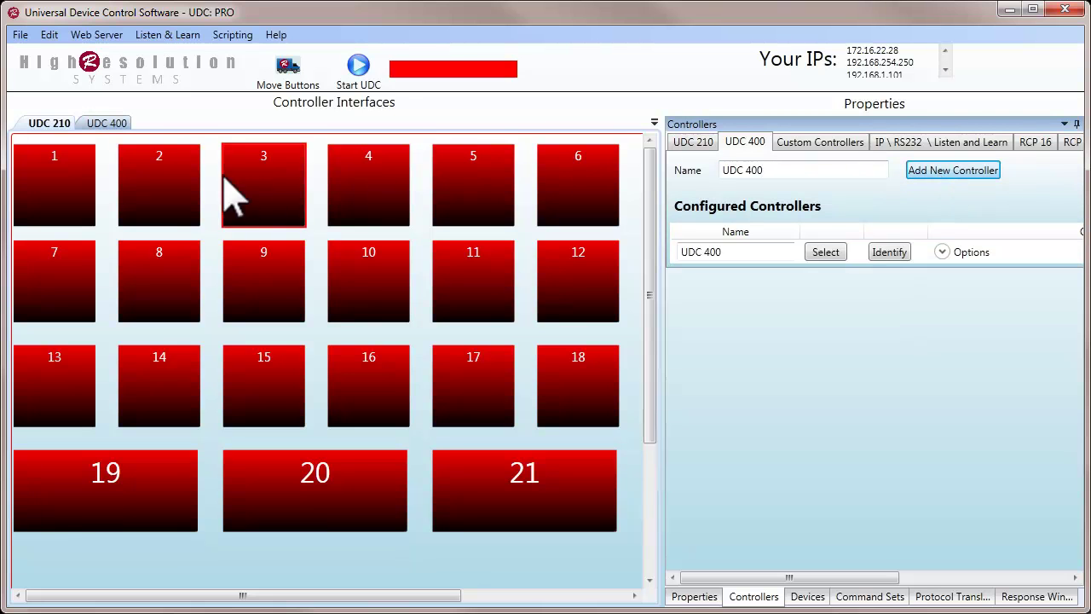
pyautogui.click(111, 125)
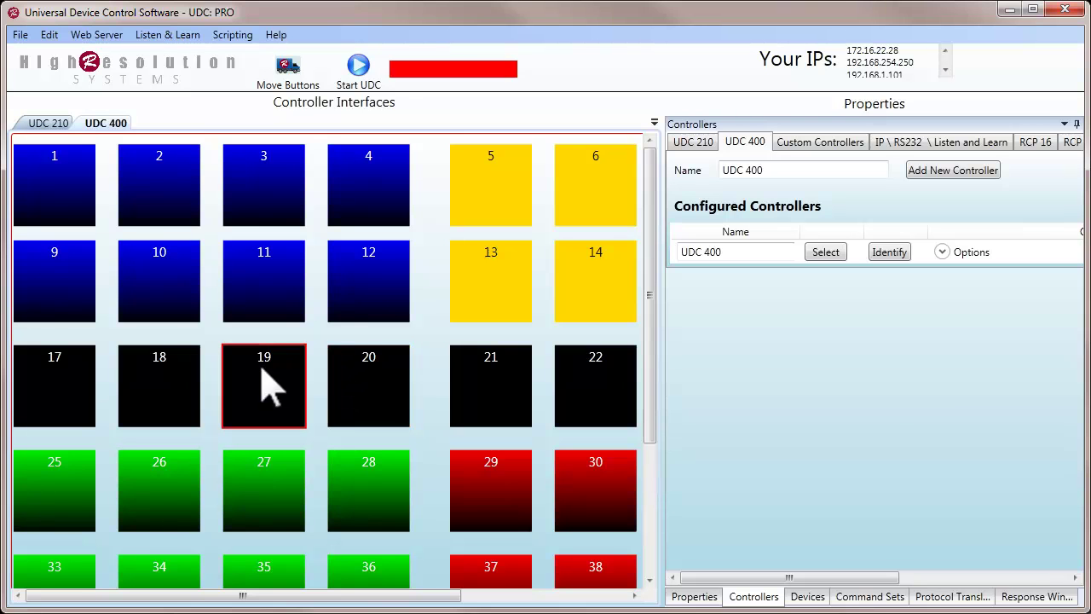
# Inspect the properties of button 12 on the UDC 400 interface, and expand the UDC 400 controller's options
pyautogui.click(375, 307)
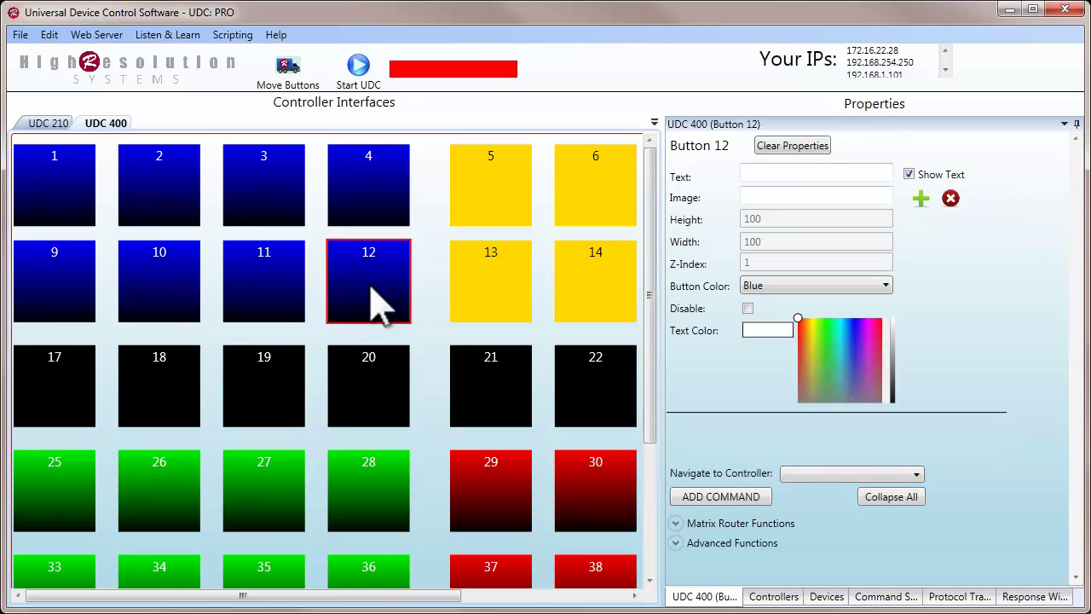
pyautogui.click(111, 130)
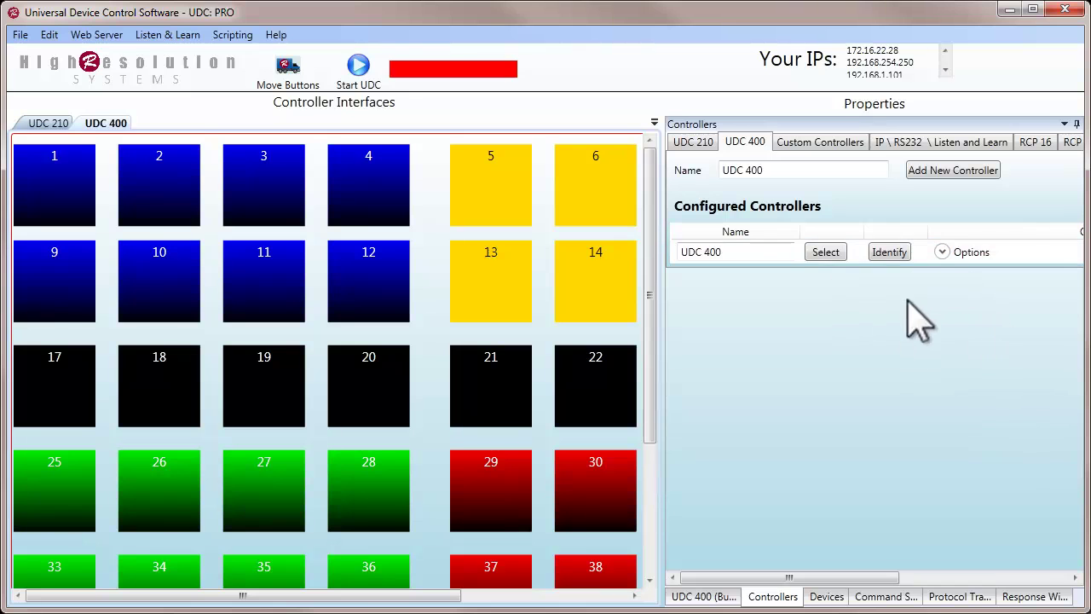
pyautogui.click(942, 252)
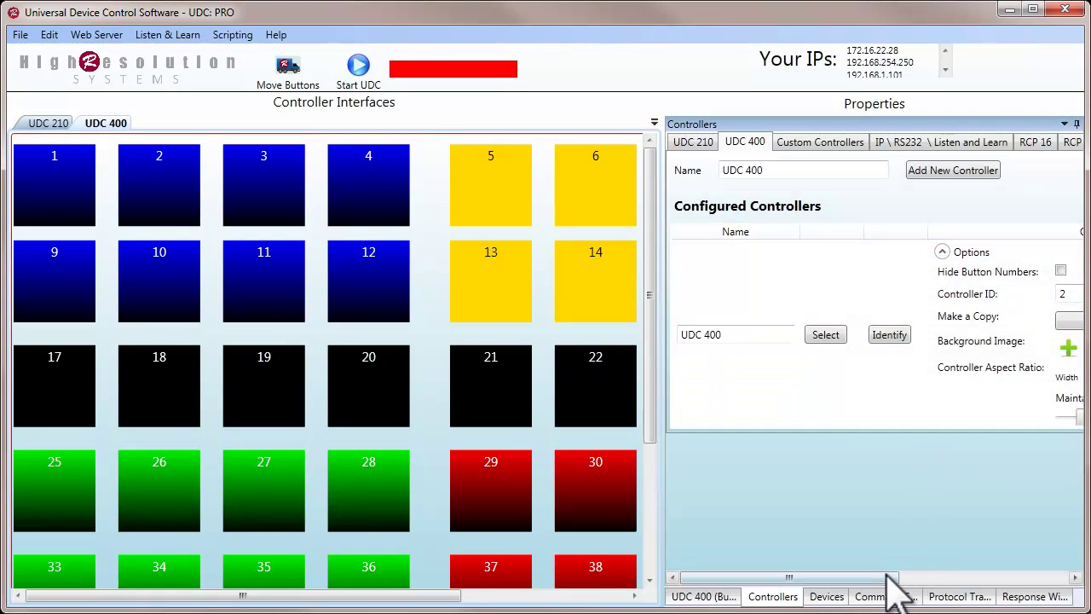
pyautogui.moveTo(895, 578); pyautogui.dragTo(1039, 573)
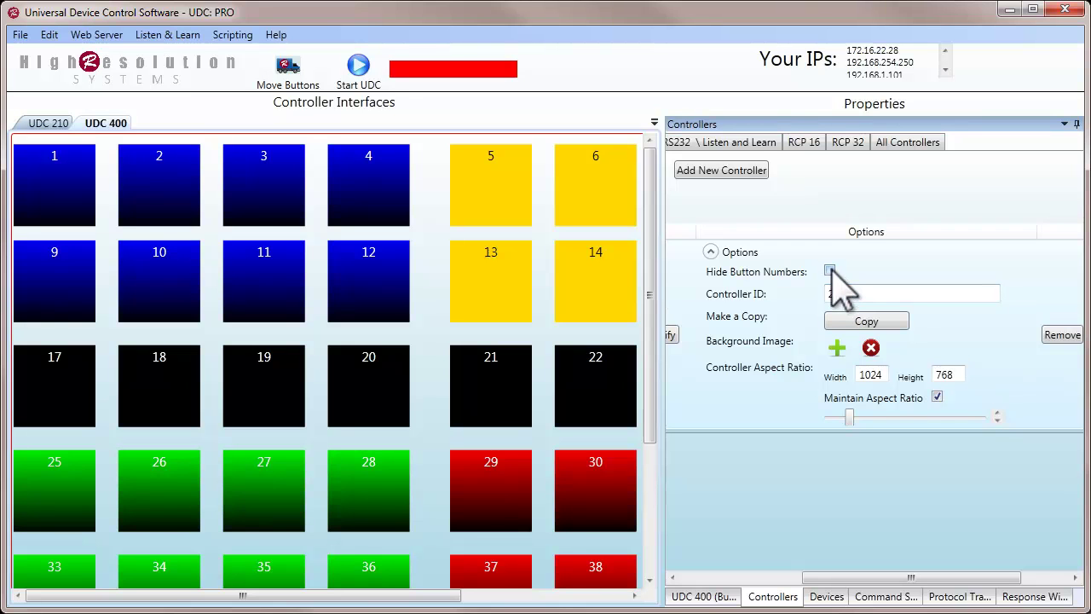
# Hide the button numbers on the UDC 400 interface, and show them again
pyautogui.click(829, 271)
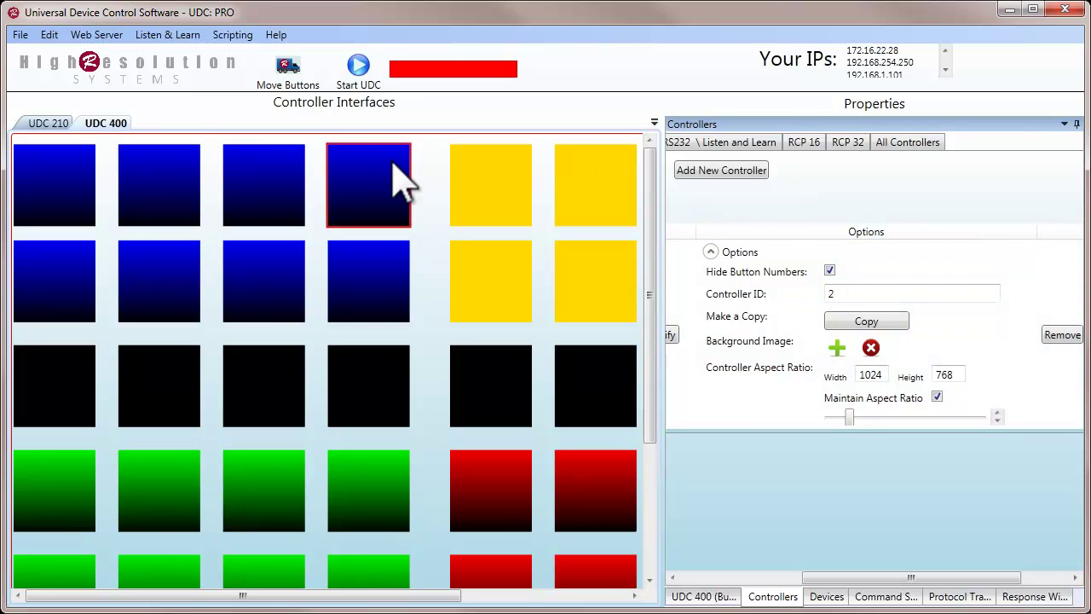
pyautogui.click(829, 271)
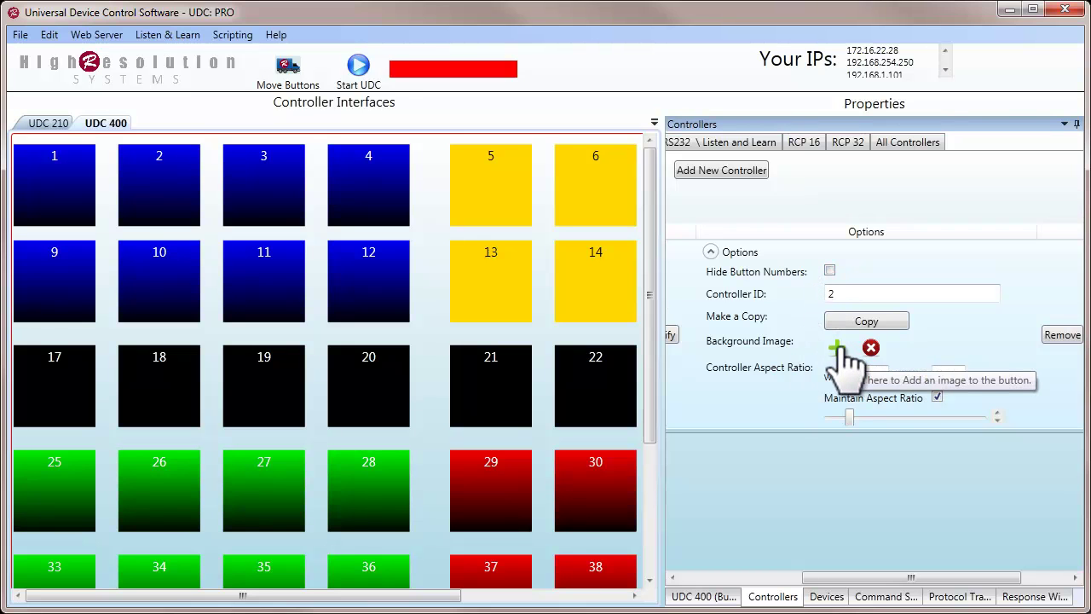
# Set Gradient.jpg from the Default Images folder as the background image of the UDC 400 controller
pyautogui.click(836, 348)
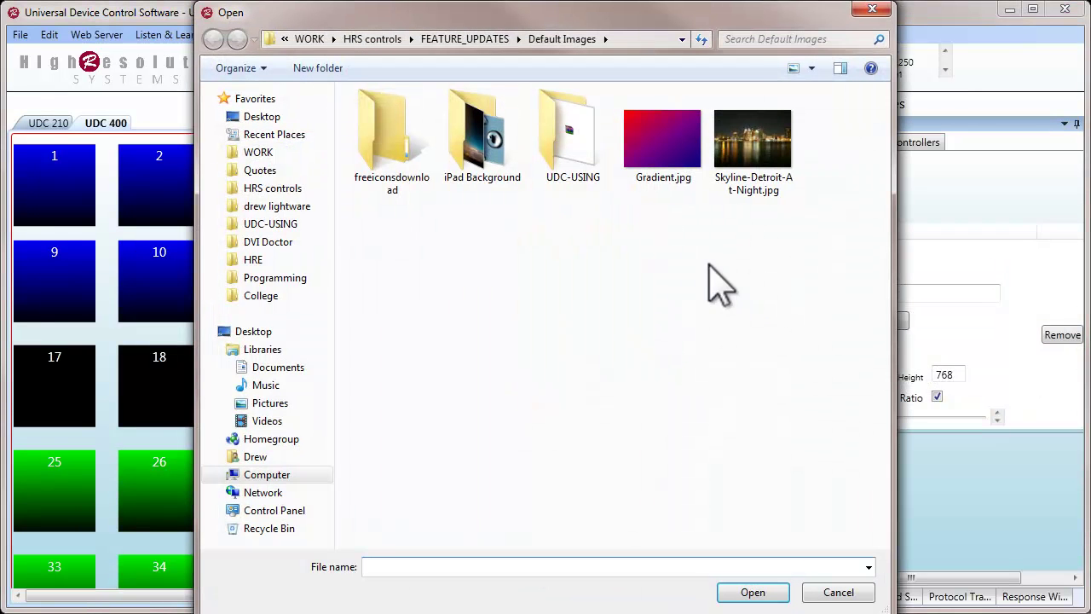
pyautogui.doubleClick(683, 186)
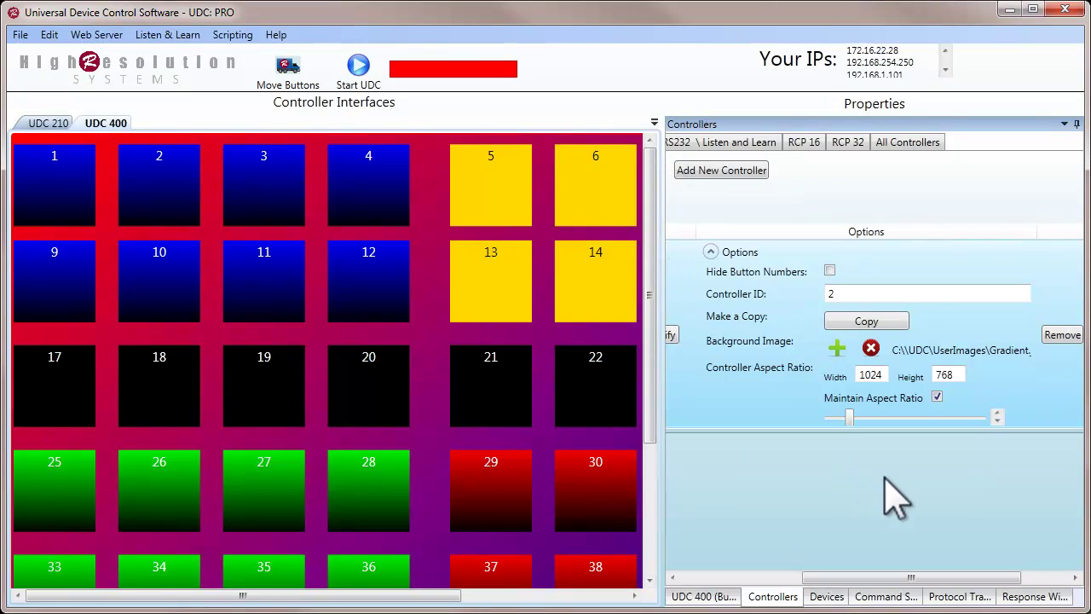
# Scale the UDC 400 interface down to about 743 wide by 567 high, using Maintain Aspect Ratio
pyautogui.moveTo(886, 575); pyautogui.dragTo(906, 577)
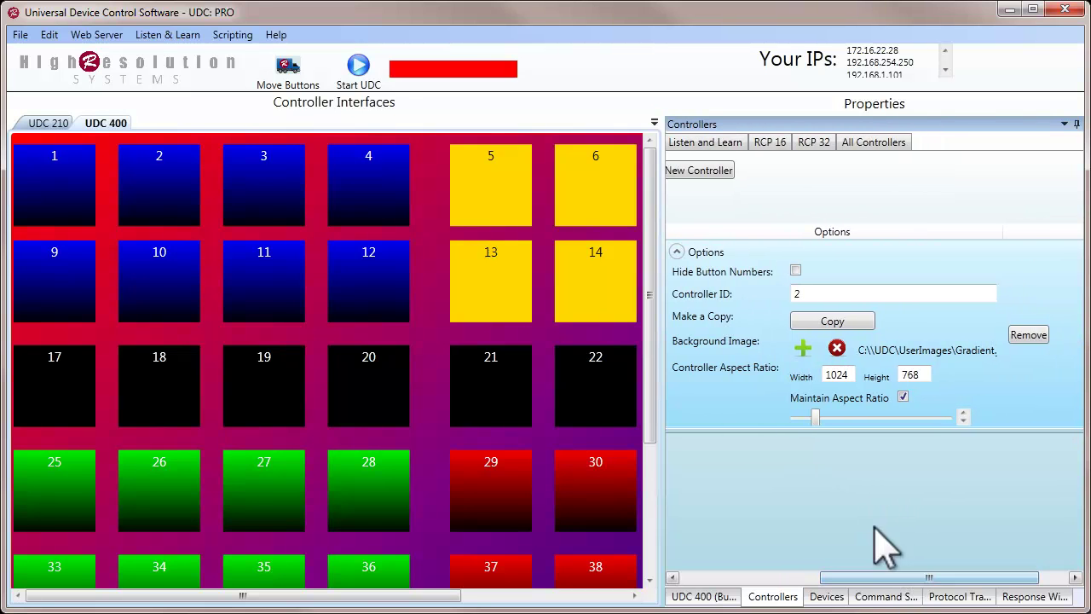
pyautogui.moveTo(810, 414)
pyautogui.mouseDown()
pyautogui.moveTo(835, 418)
pyautogui.moveTo(796, 418)
pyautogui.moveTo(807, 418)
pyautogui.mouseUp()
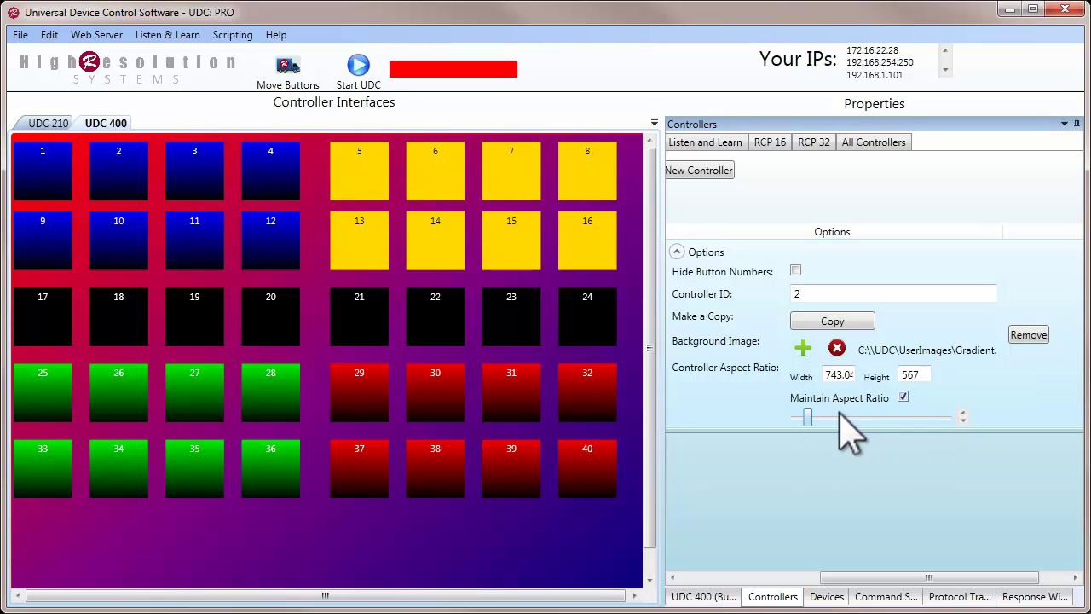
pyautogui.moveTo(811, 418)
pyautogui.mouseDown()
pyautogui.moveTo(822, 417)
pyautogui.moveTo(808, 417)
pyautogui.mouseUp()
pyautogui.click(903, 398)
# Add a custom controller named Custom and display its empty interface
pyautogui.moveTo(860, 578); pyautogui.dragTo(730, 576)
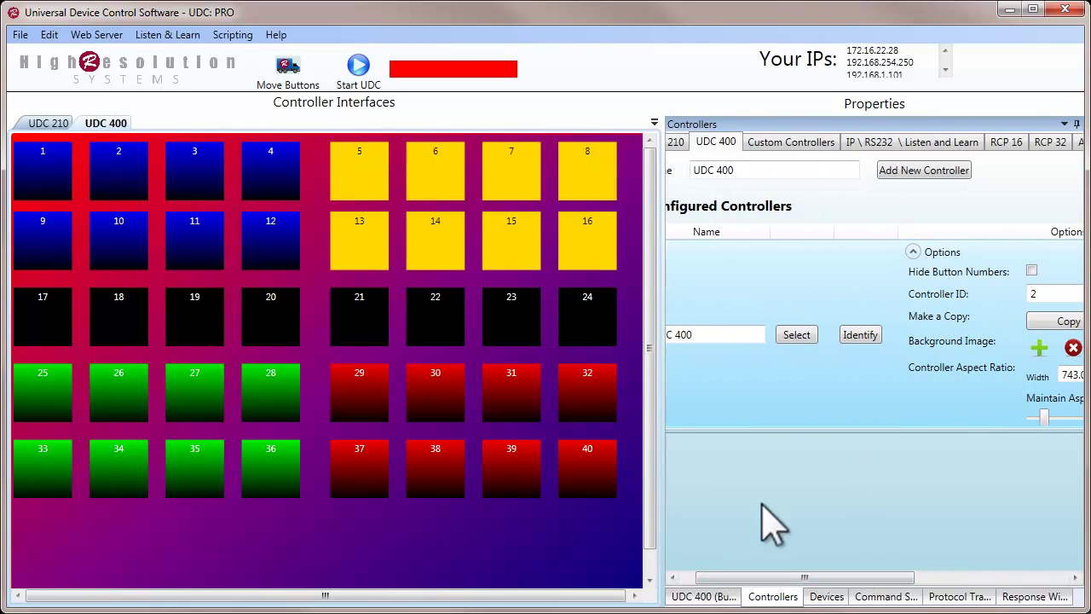
pyautogui.click(793, 143)
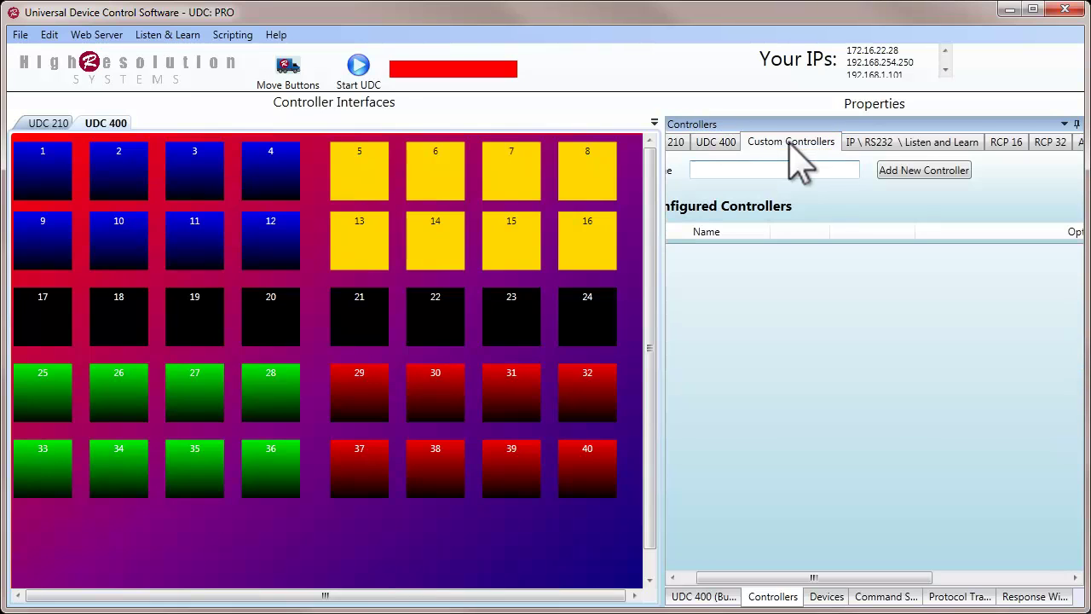
pyautogui.click(776, 170)
pyautogui.click(911, 170)
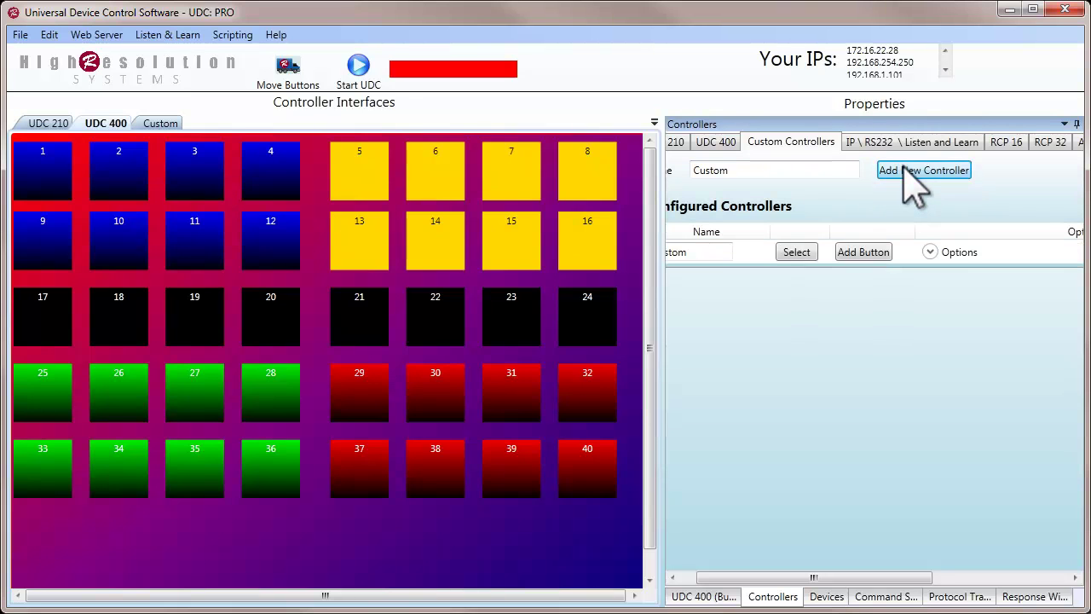
pyautogui.click(164, 124)
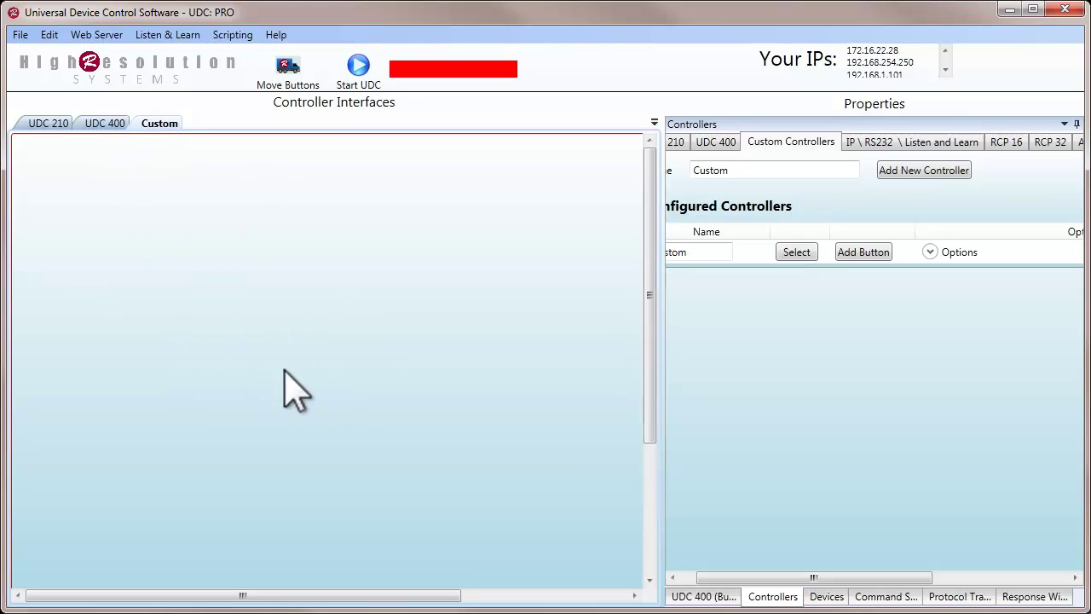
# Add three buttons to the Custom controller and expand its options
pyautogui.moveTo(750, 578)
pyautogui.mouseDown()
pyautogui.moveTo(732, 578)
pyautogui.moveTo(762, 578)
pyautogui.moveTo(748, 578)
pyautogui.mouseUp()
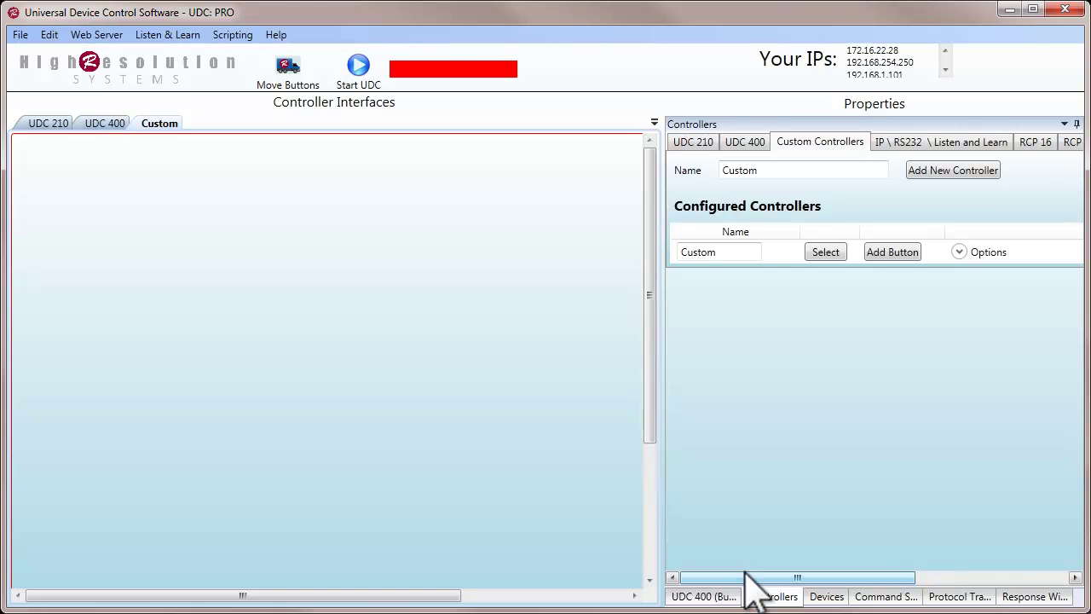
pyautogui.moveTo(747, 579); pyautogui.dragTo(776, 579)
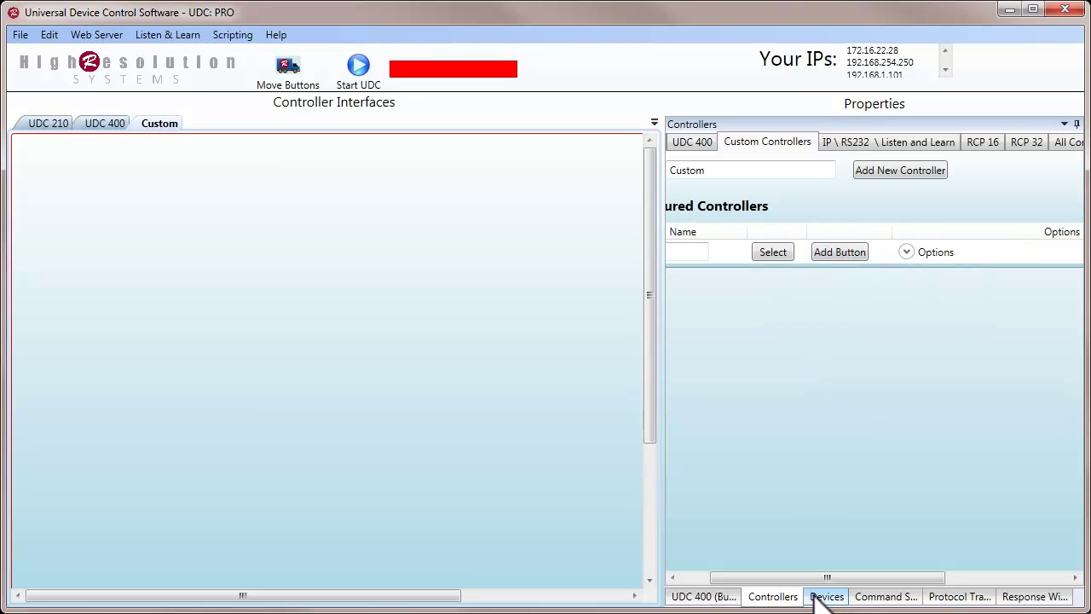
pyautogui.moveTo(818, 576); pyautogui.dragTo(798, 574)
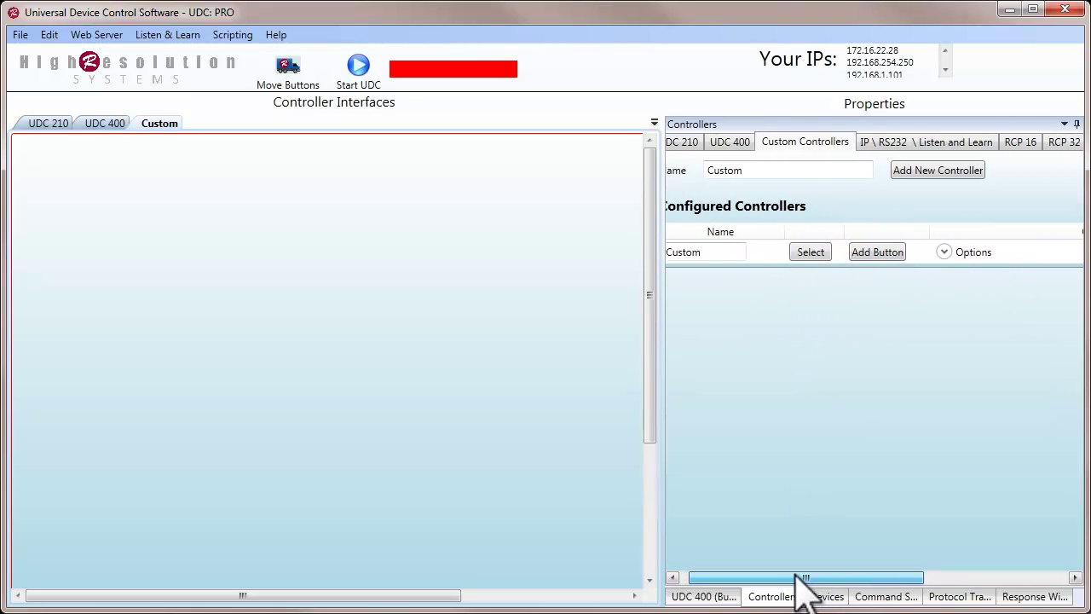
pyautogui.click(878, 253)
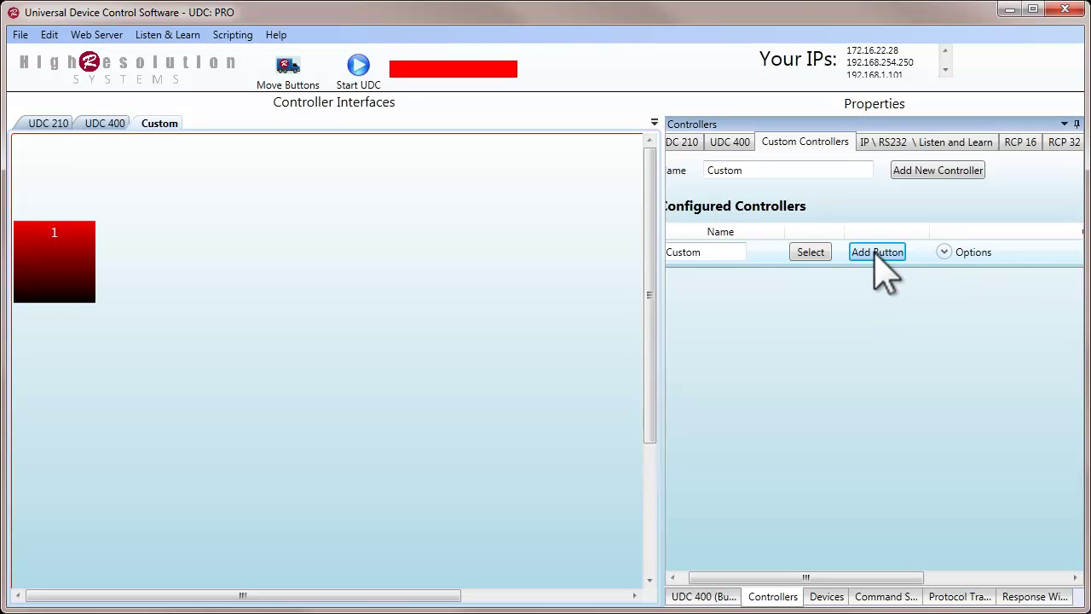
pyautogui.click(877, 252)
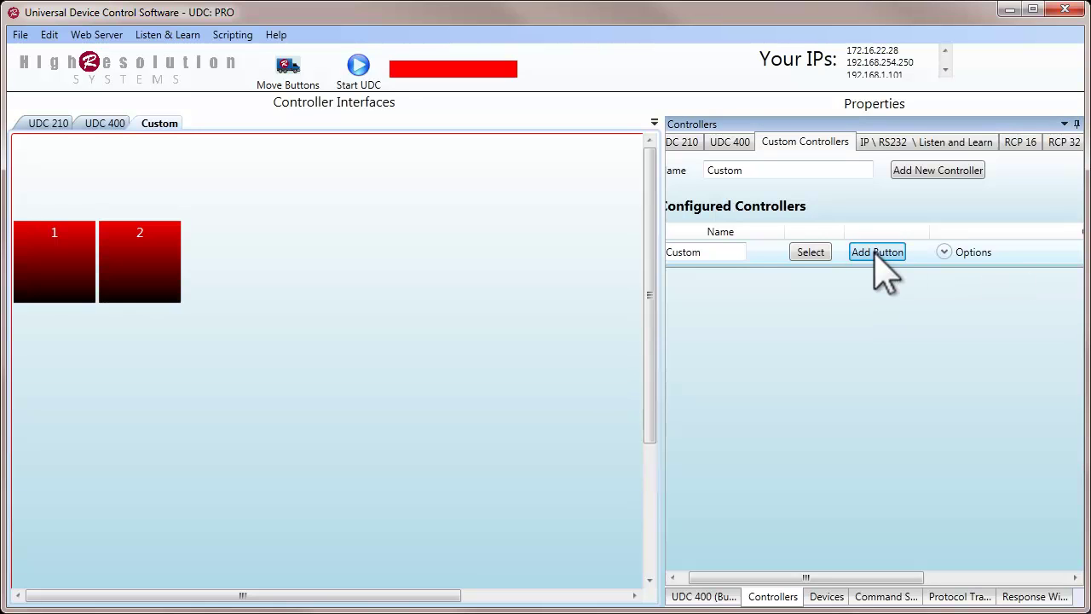
pyautogui.click(878, 253)
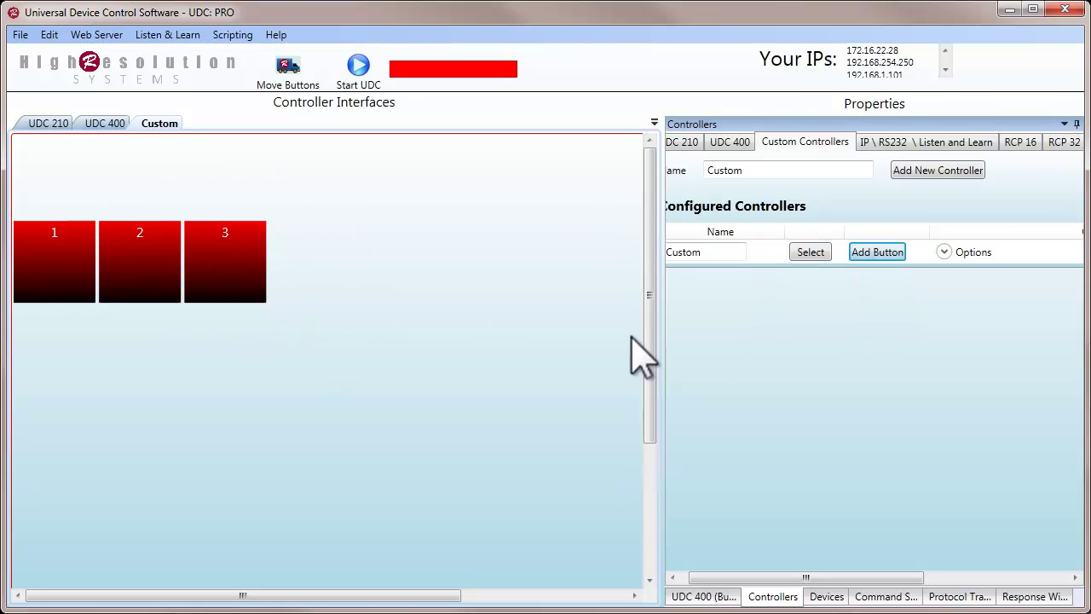
pyautogui.click(943, 252)
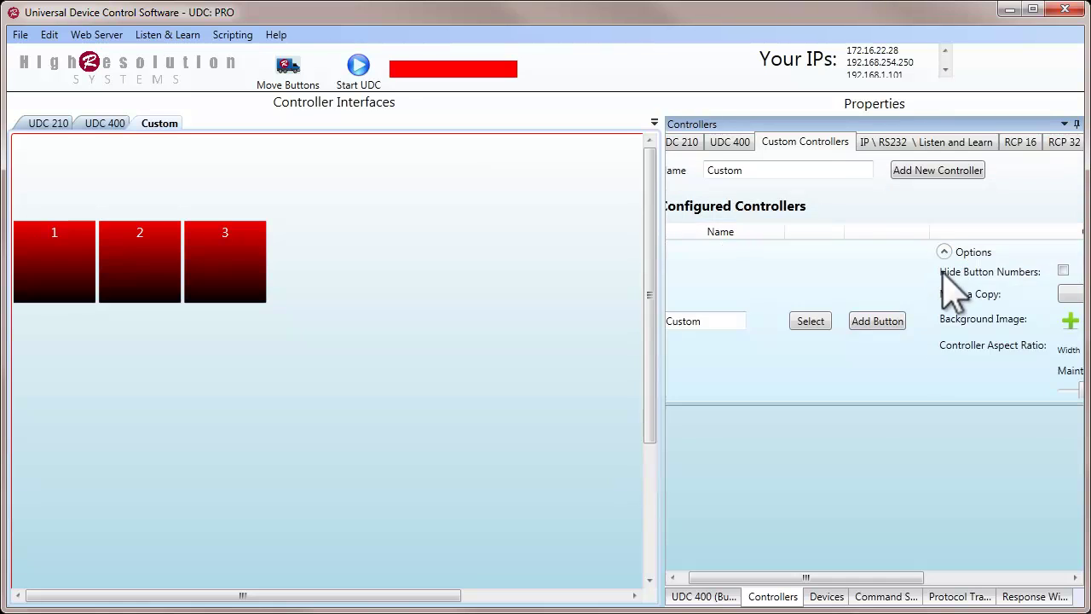
pyautogui.moveTo(899, 579); pyautogui.dragTo(1014, 583)
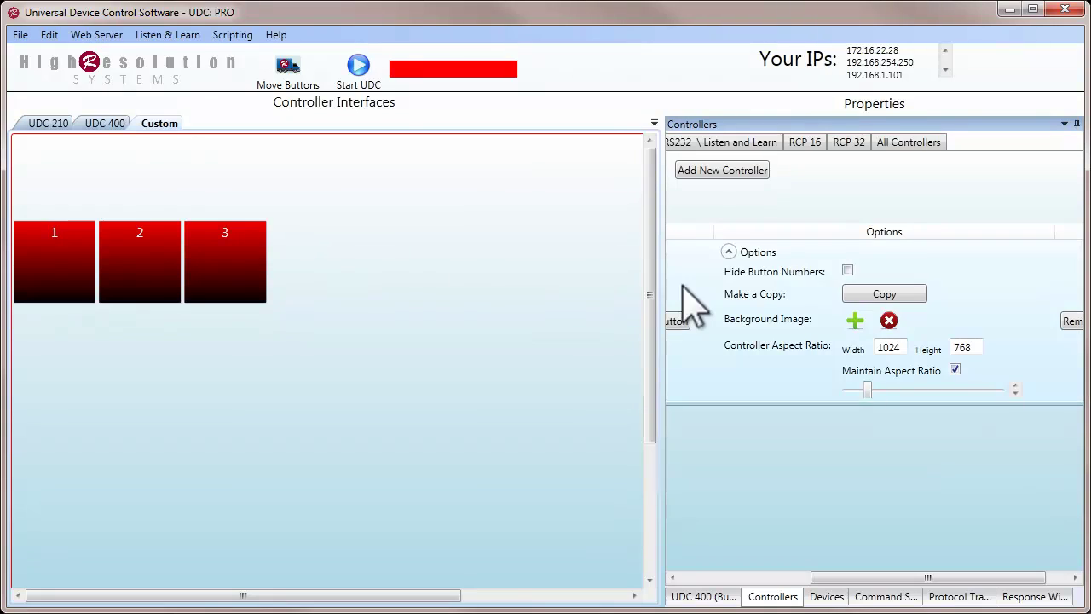
# Enable moving buttons and arrange the Custom interface as a triangle, with button 1 at the top, 2 at lower left and 3 at lower right
pyautogui.click(290, 68)
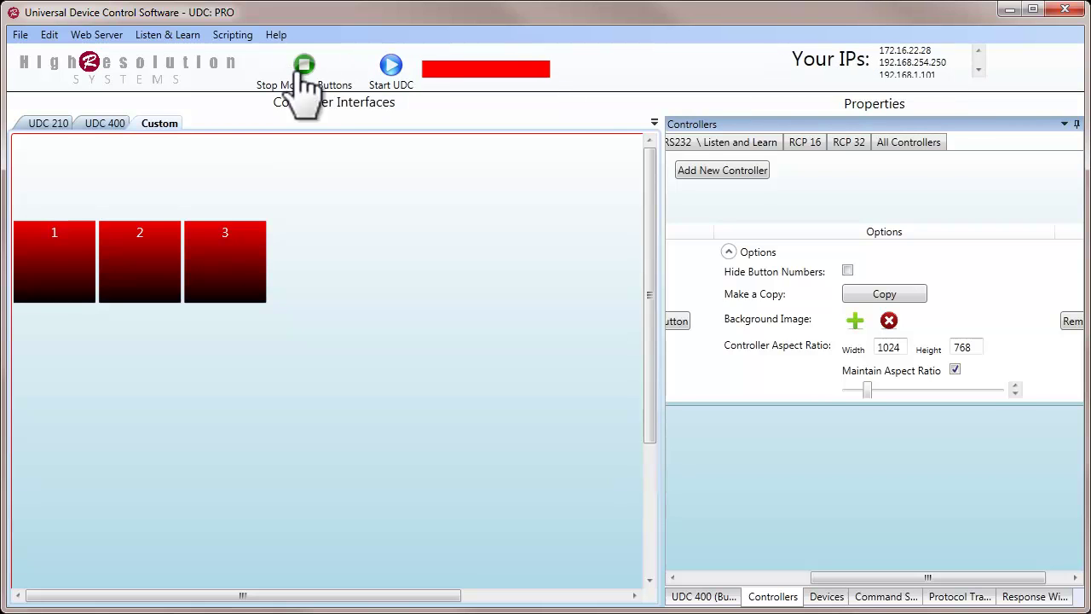
pyautogui.moveTo(255, 260); pyautogui.dragTo(524, 387)
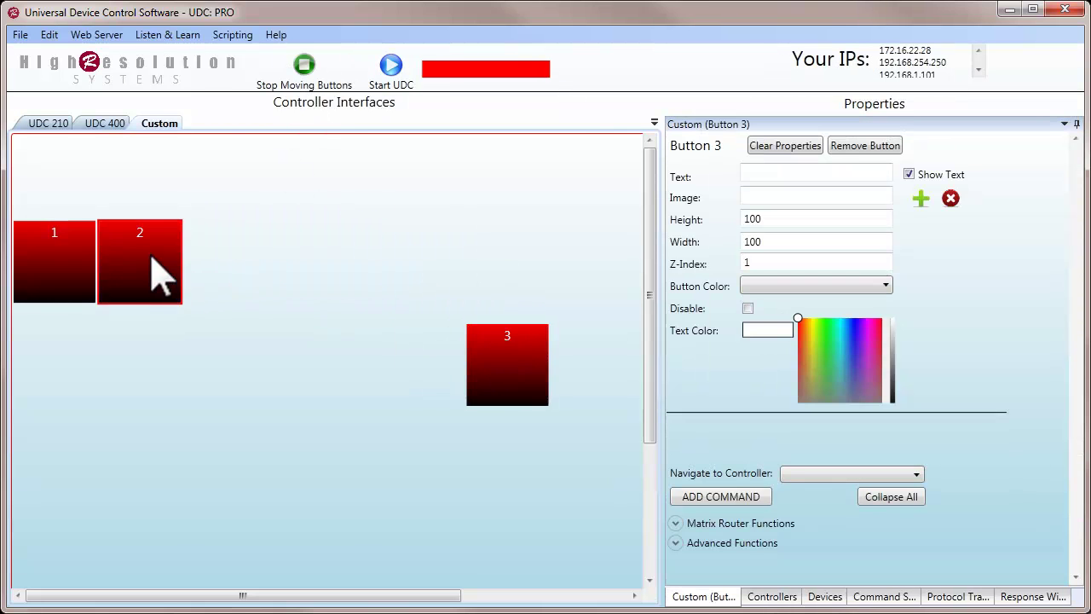
pyautogui.moveTo(151, 273); pyautogui.dragTo(405, 481)
pyautogui.moveTo(68, 280); pyautogui.dragTo(337, 258)
pyautogui.moveTo(401, 478); pyautogui.dragTo(153, 400)
pyautogui.moveTo(322, 252); pyautogui.dragTo(341, 283)
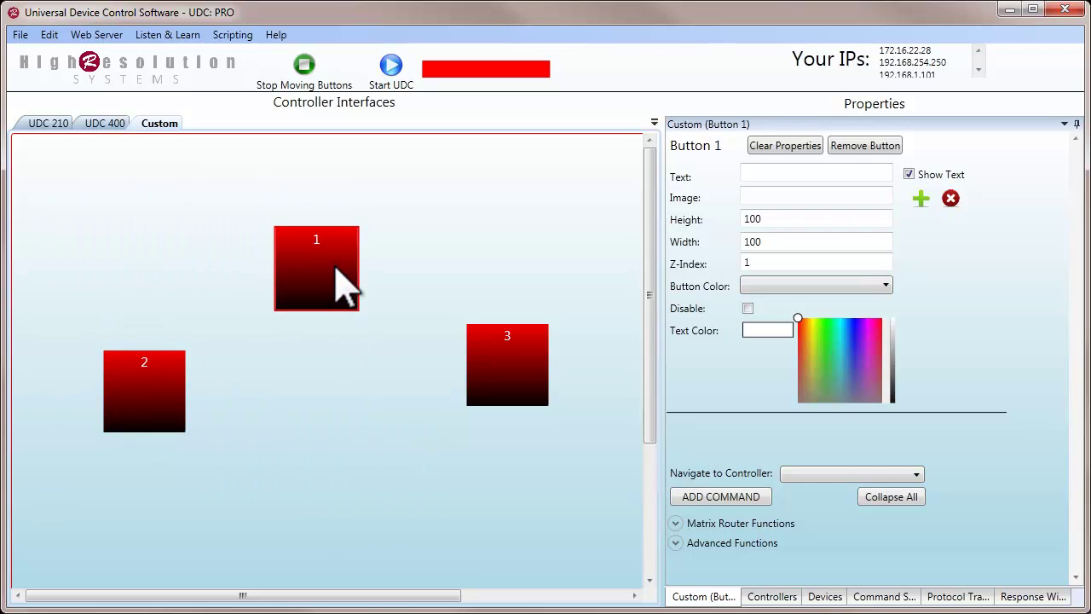
# Set button 1 of the Custom controller to a height of 400, a width of 400 and a Z-Index of 1
pyautogui.click(742, 221)
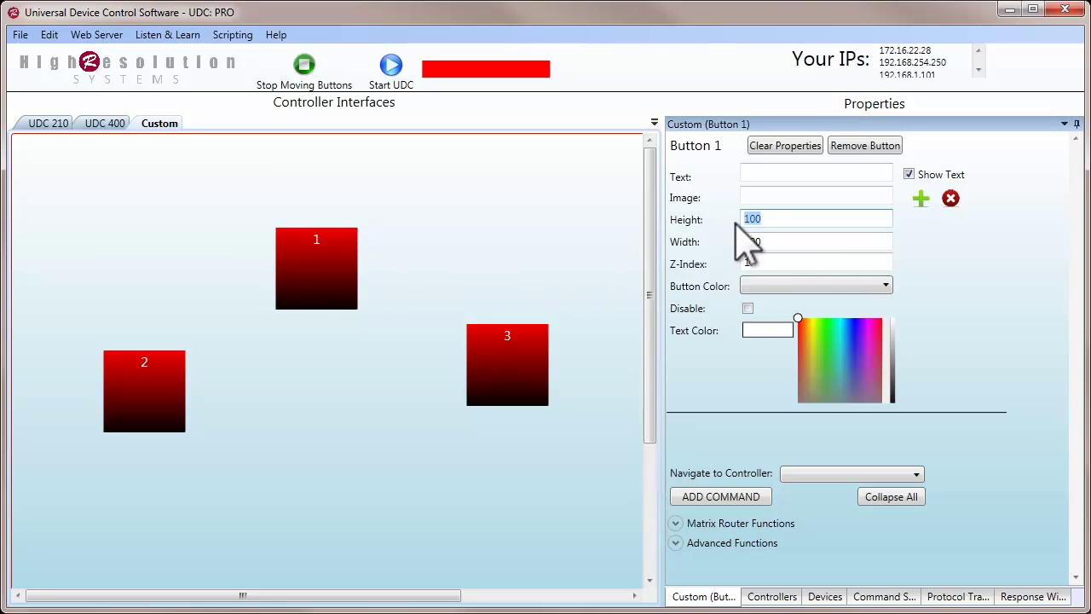
pyautogui.write('4')
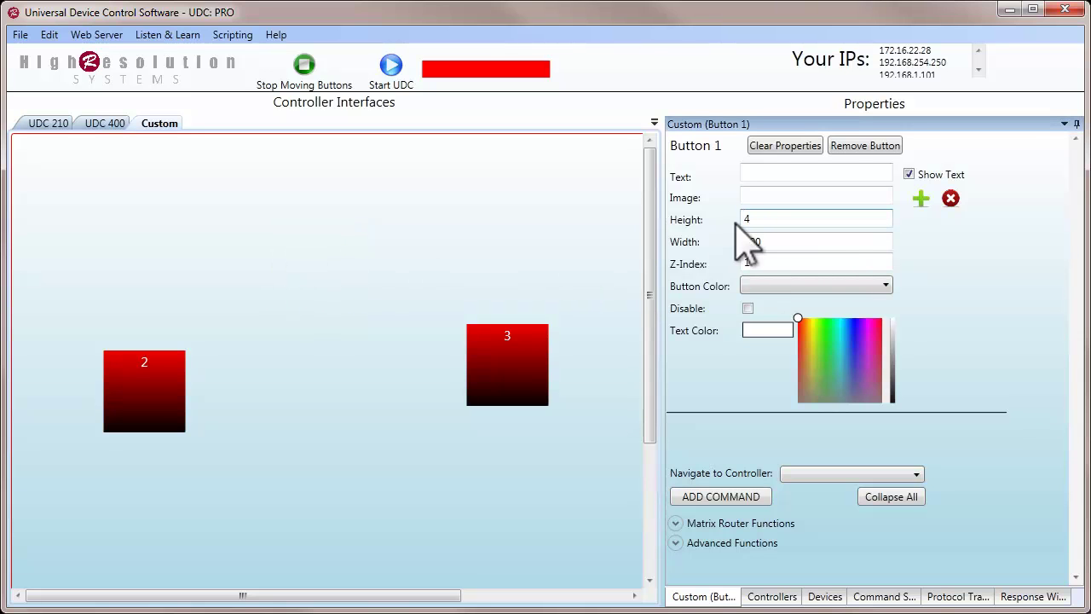
pyautogui.write('00')
pyautogui.press('Tab')
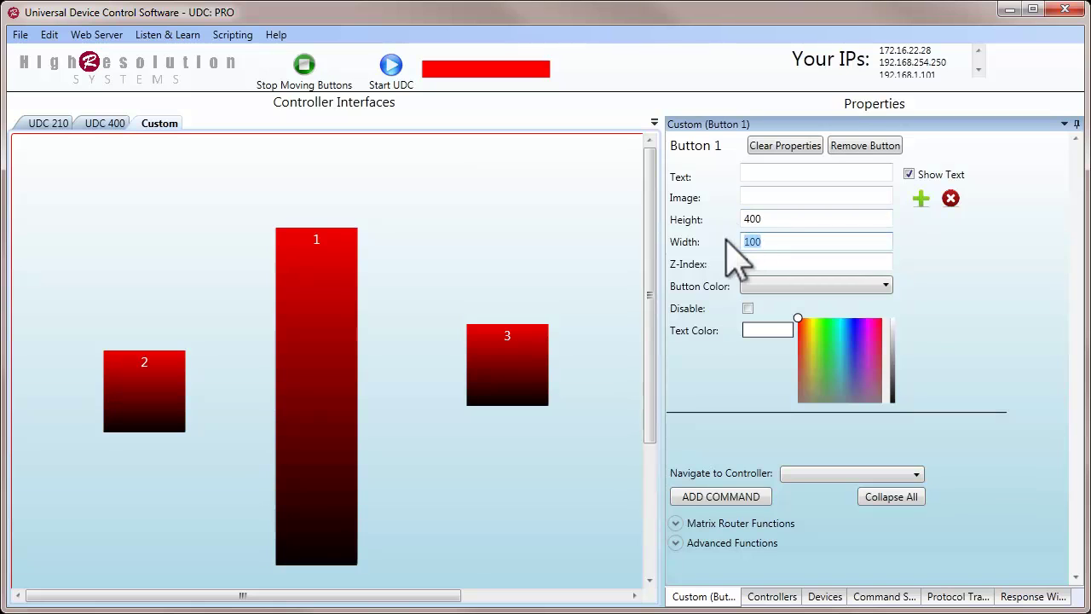
pyautogui.write('400')
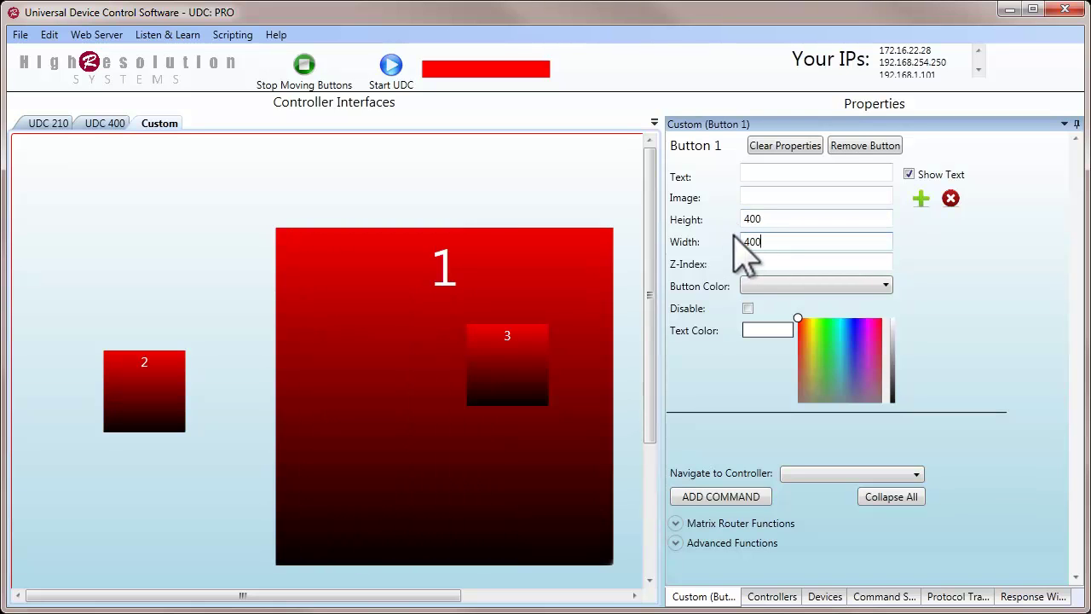
pyautogui.press('Tab')
pyautogui.write('1')
# Move button 1 so it is centred between buttons 2 and 3, partly beneath both, and end button moving
pyautogui.click(477, 288)
pyautogui.moveTo(478, 305); pyautogui.dragTo(335, 347)
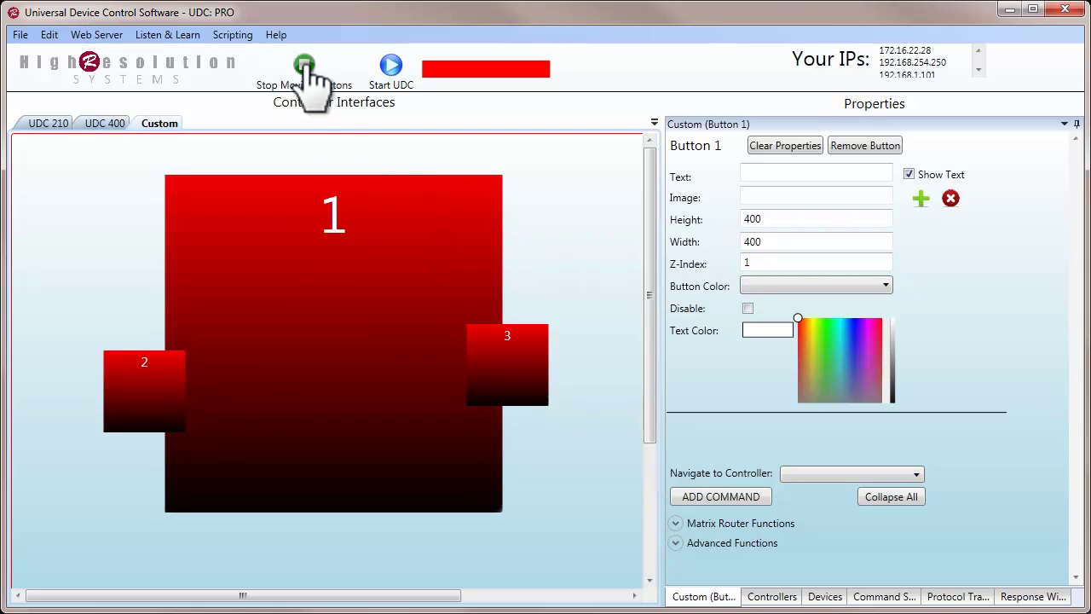
pyautogui.click(305, 66)
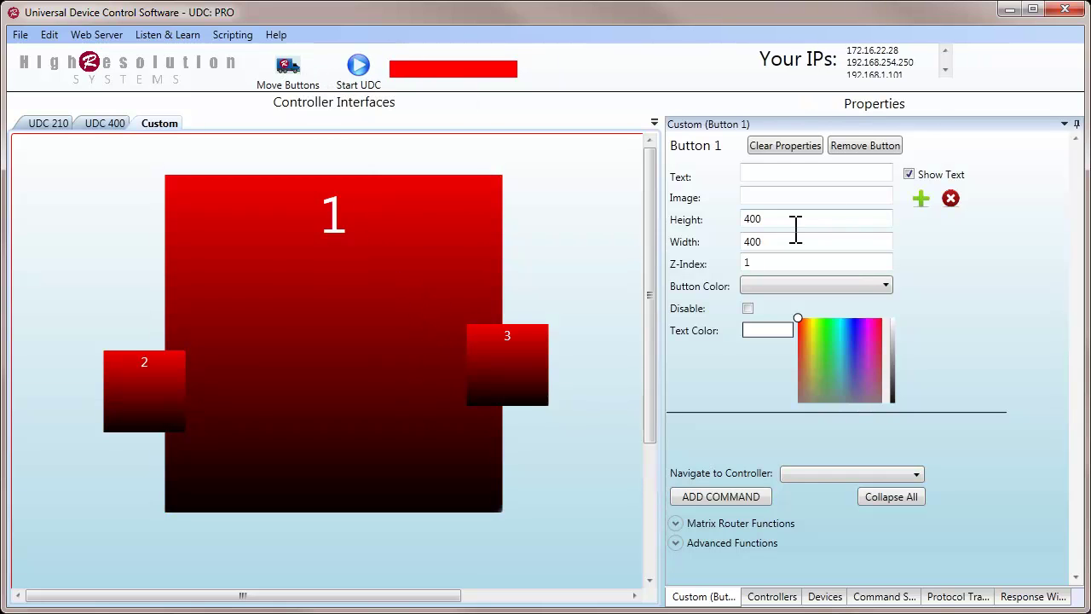
# Assign the Skyline image from the UserImages folder to button 3 of the Custom controller
pyautogui.click(516, 379)
pyautogui.click(920, 199)
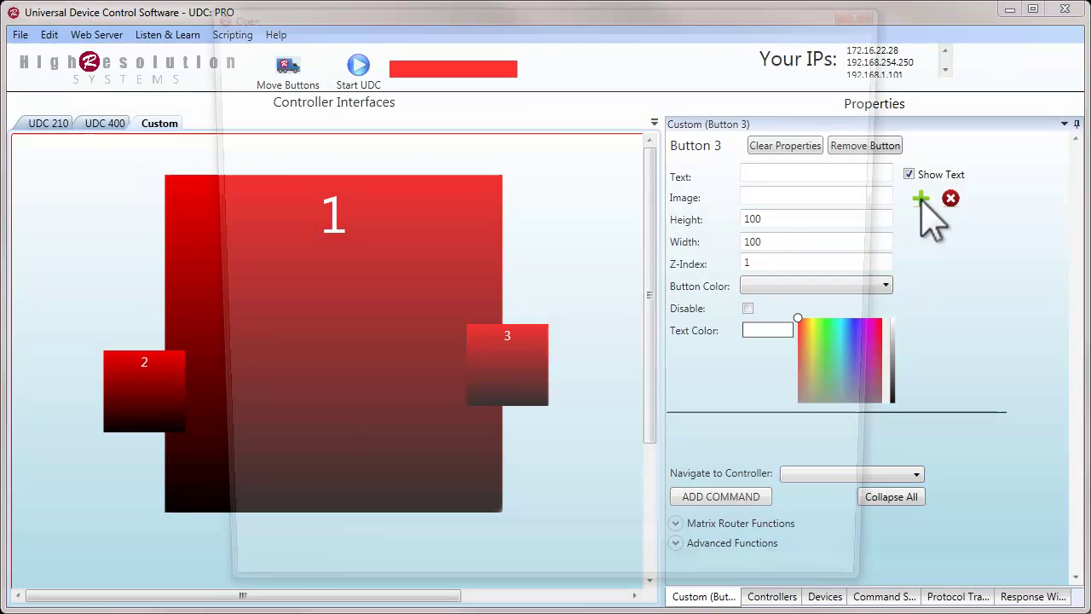
pyautogui.doubleClick(749, 158)
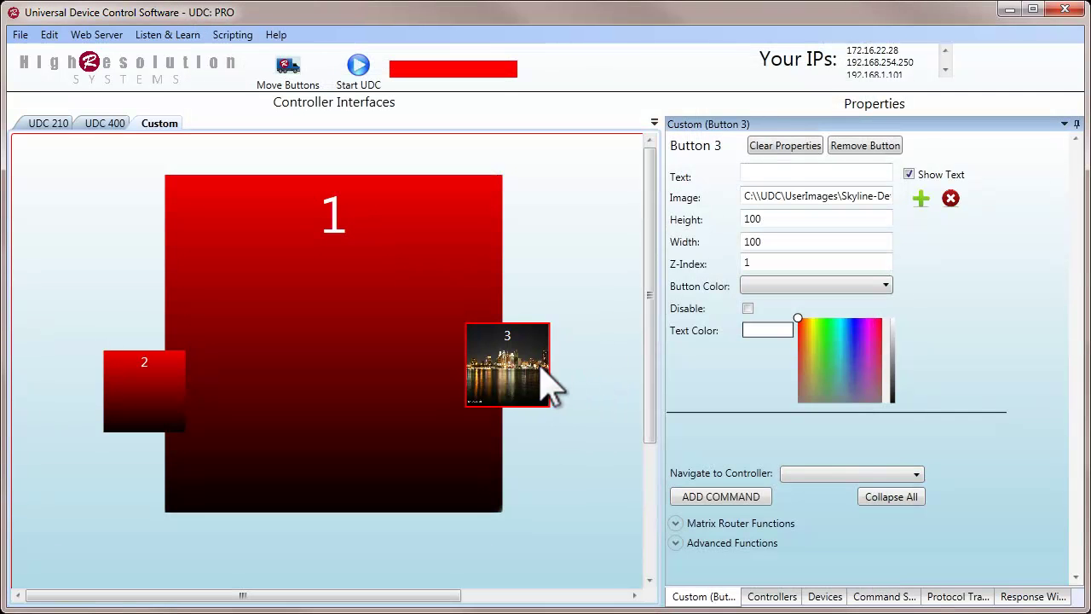
# Set the button color of button 1 on the Custom controller to Green
pyautogui.click(394, 271)
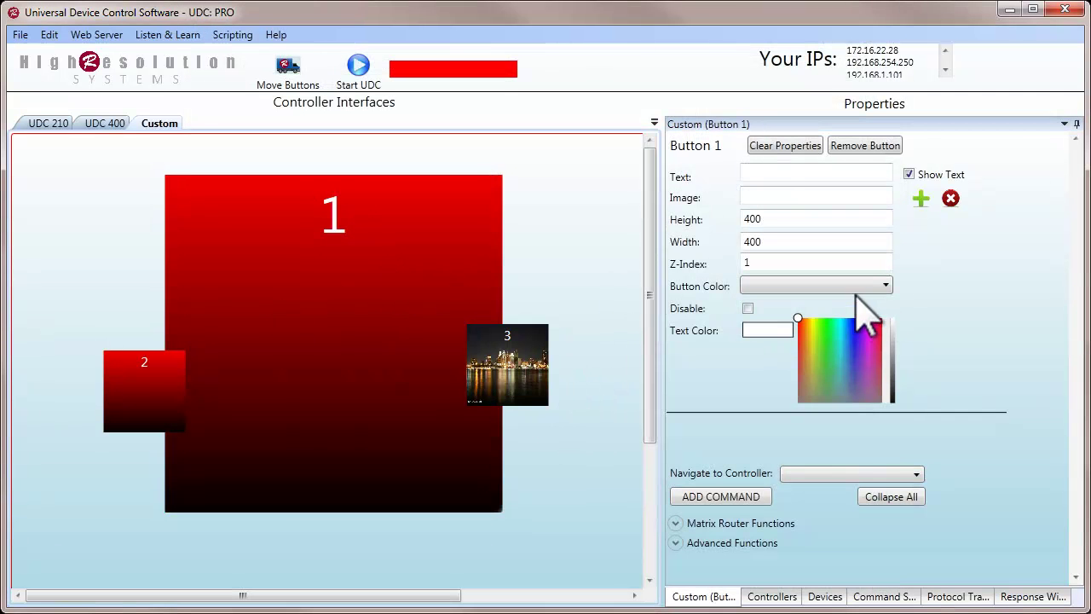
pyautogui.click(859, 288)
pyautogui.click(831, 316)
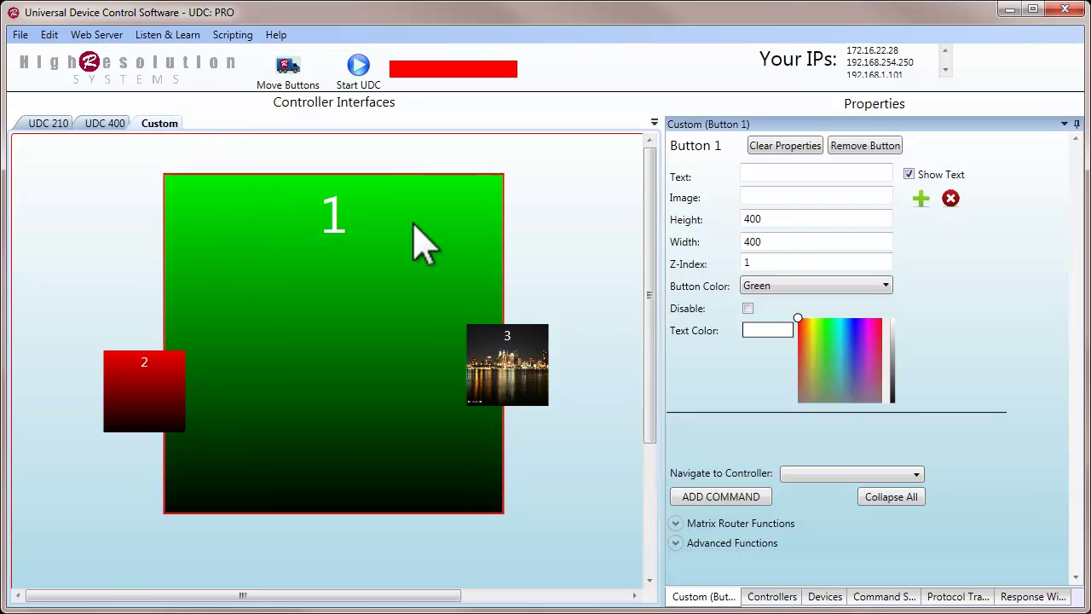
# Add an IP \ RS232 \ Listen and Learn controller named Listen and display its interface
pyautogui.click(774, 596)
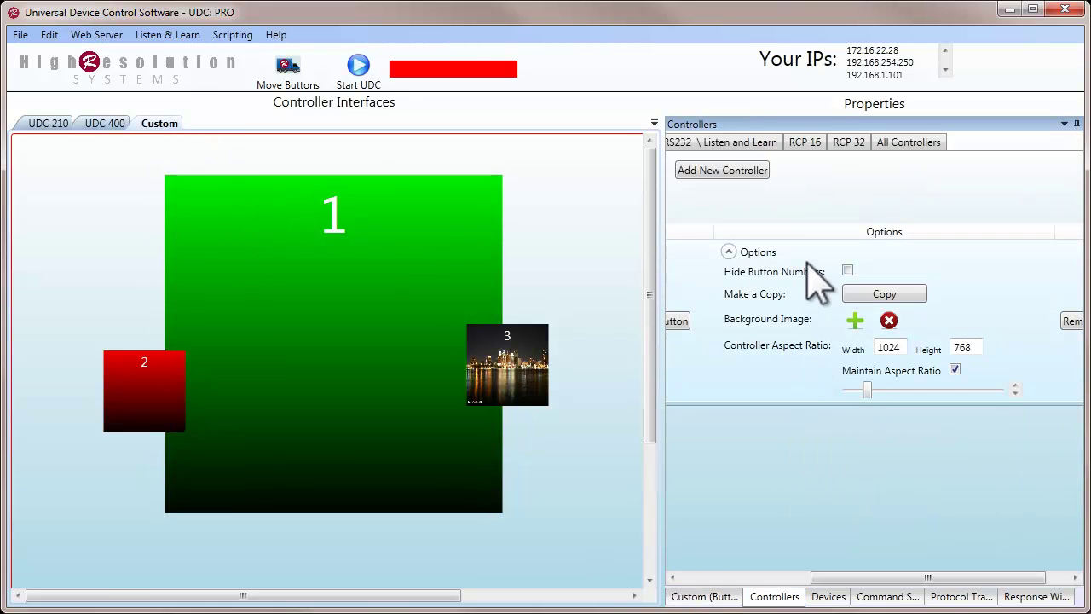
pyautogui.moveTo(866, 578); pyautogui.dragTo(793, 578)
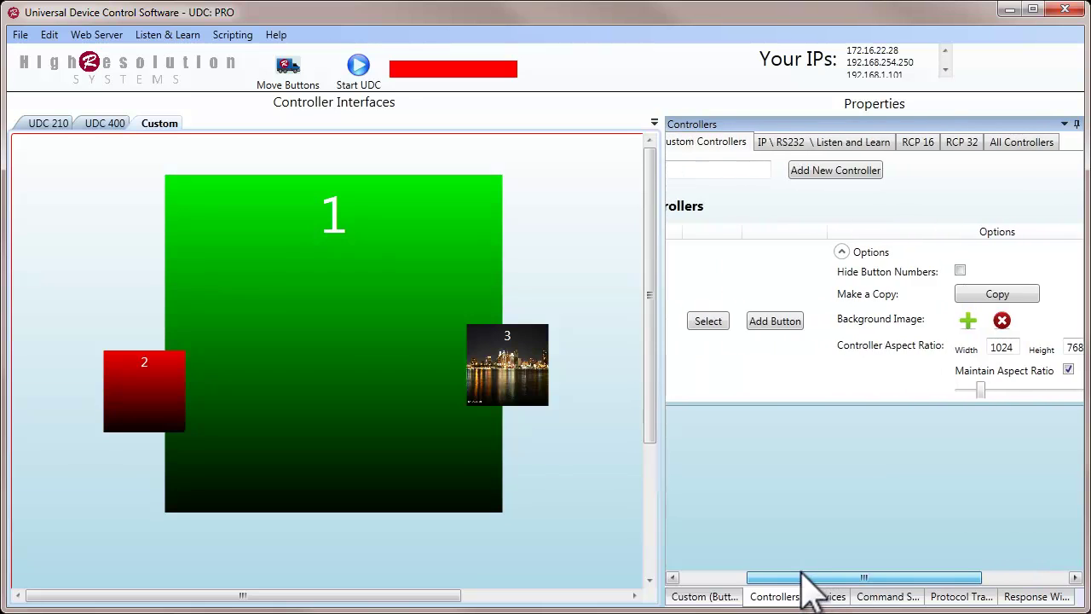
pyautogui.click(789, 143)
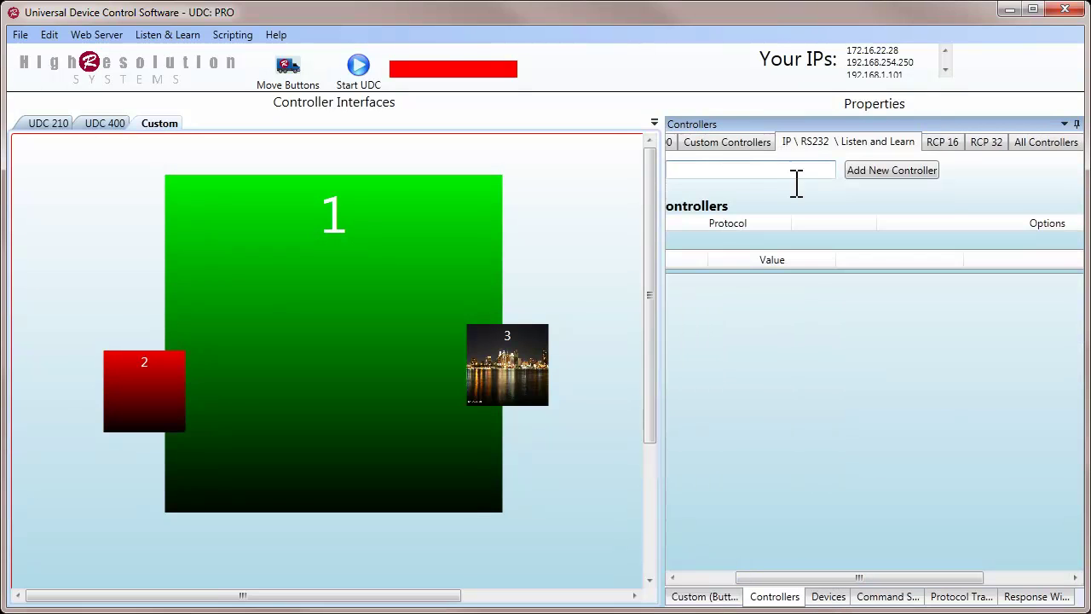
pyautogui.moveTo(797, 573); pyautogui.dragTo(785, 574)
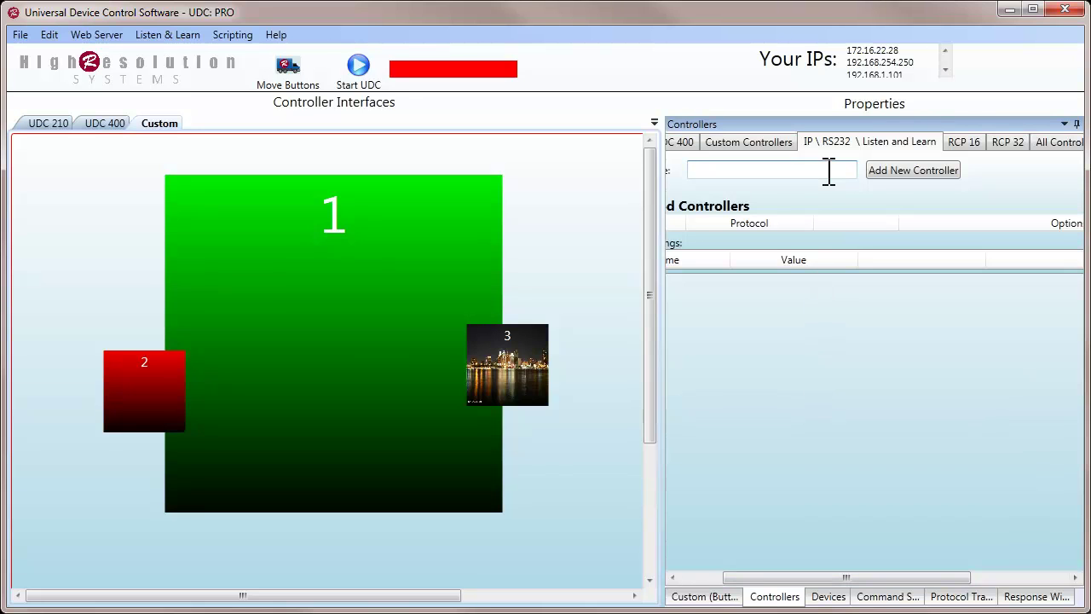
pyautogui.write('Listen')
pyautogui.click(903, 173)
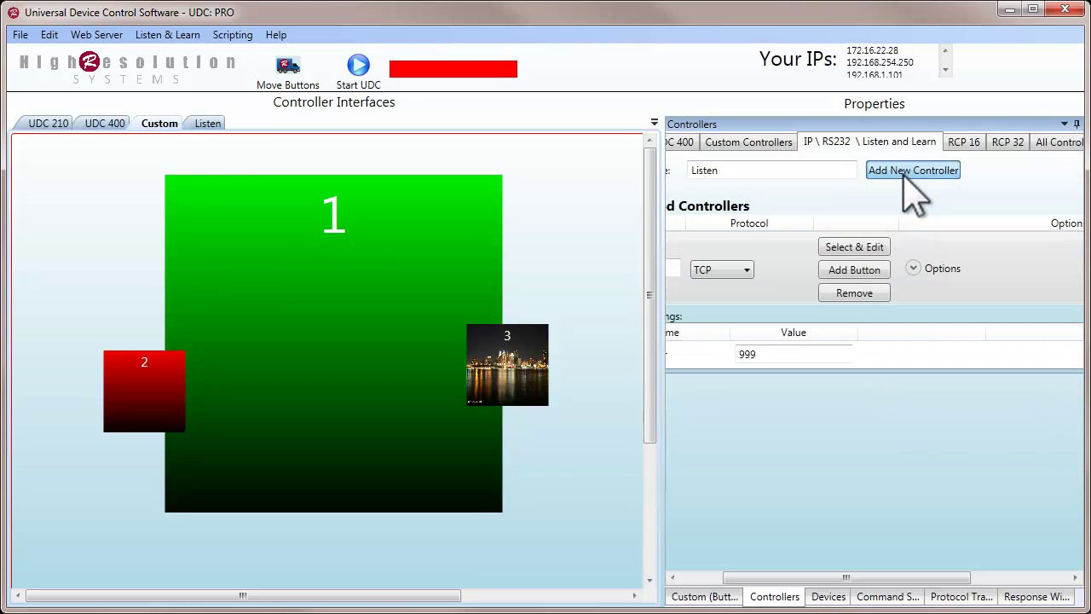
pyautogui.click(207, 124)
# Examine the protocol choices offered for the Listen controller, leaving TCP selected
pyautogui.moveTo(852, 578); pyautogui.dragTo(808, 576)
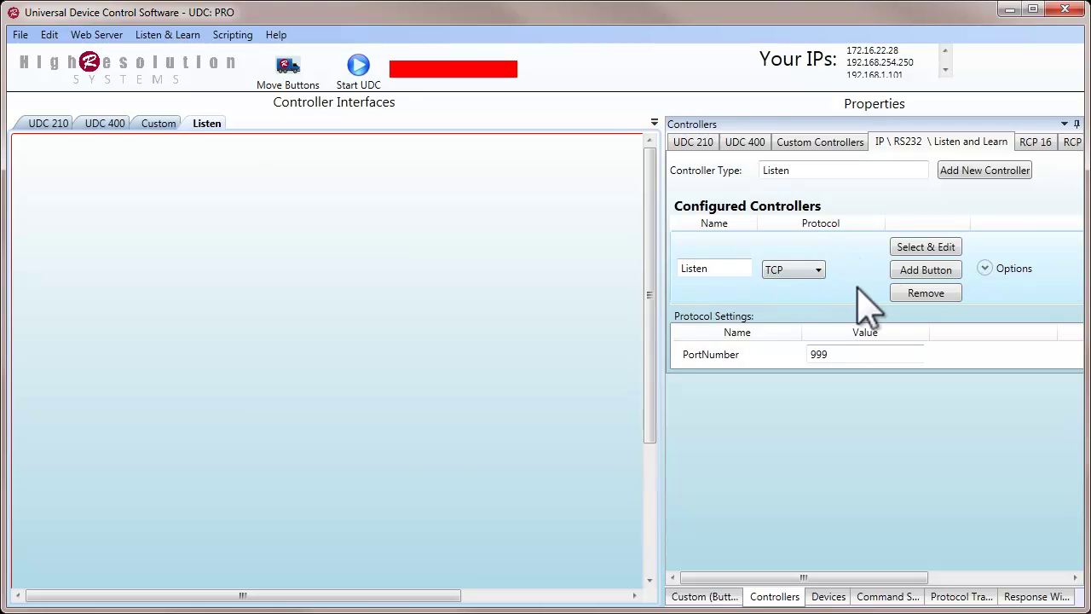
pyautogui.click(818, 271)
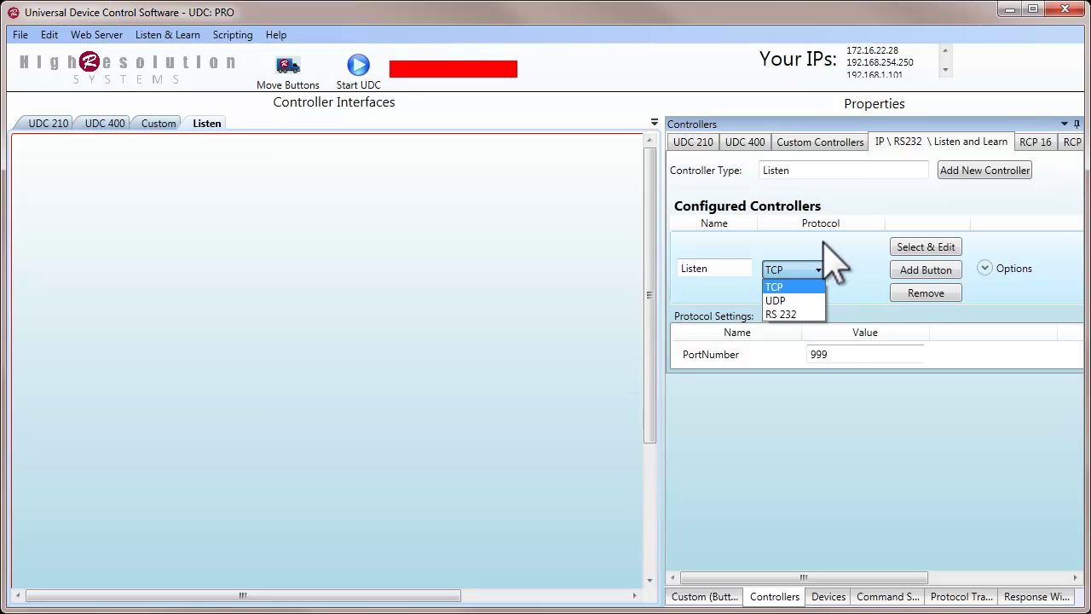
pyautogui.click(824, 241)
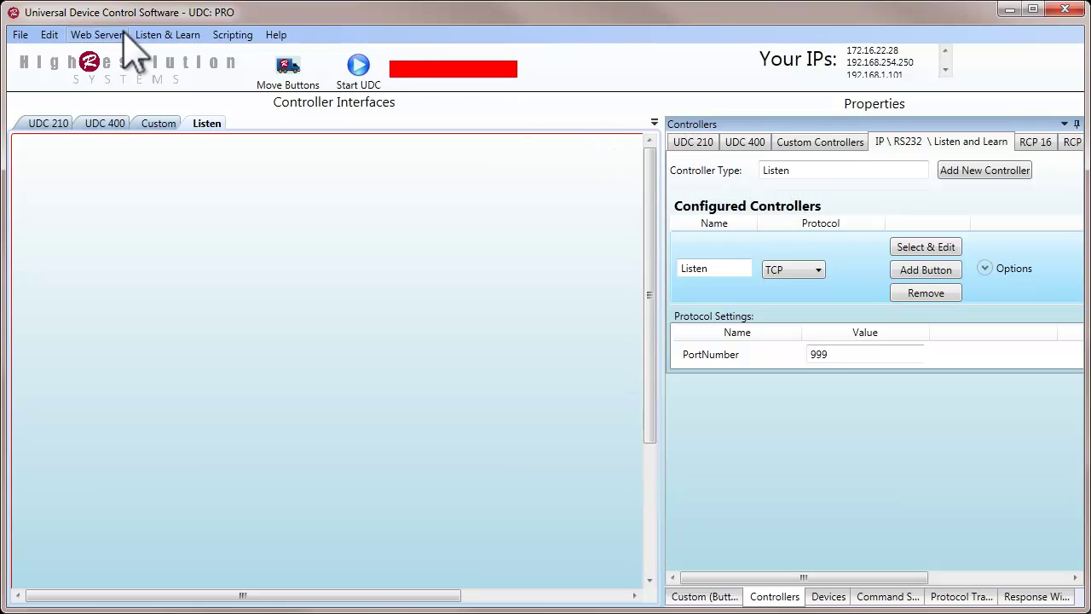
# Start a Listen & Learn recording and add one button to the Listen controller
pyautogui.click(159, 38)
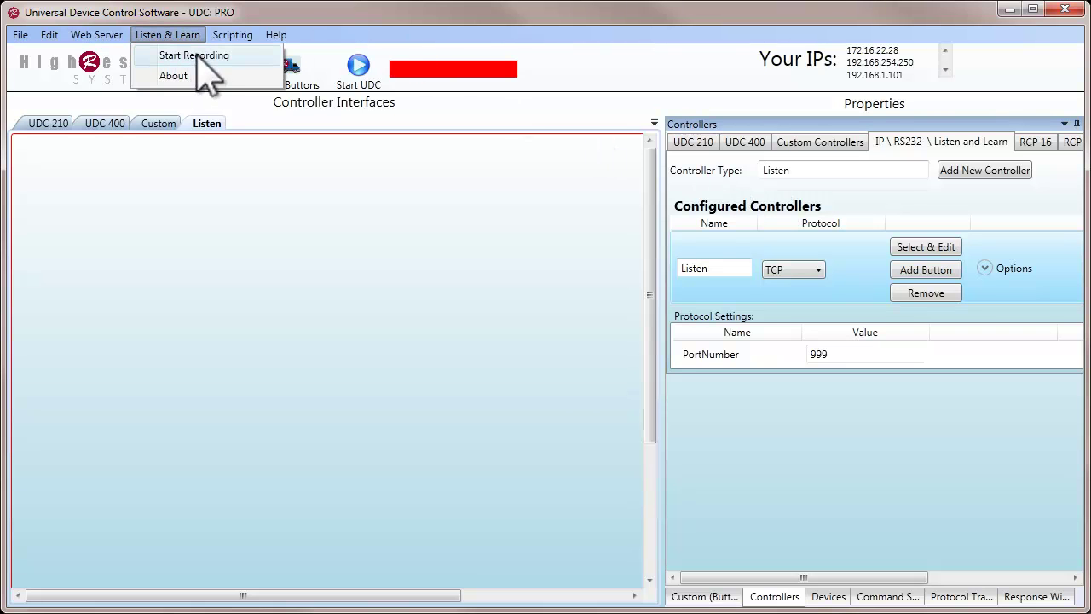
pyautogui.click(205, 57)
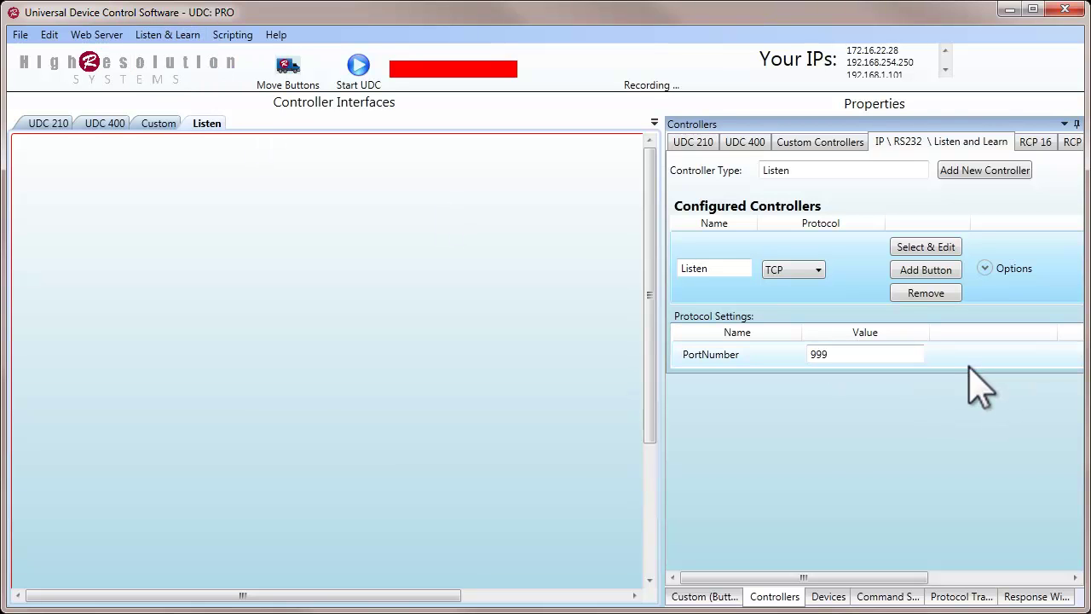
pyautogui.click(949, 273)
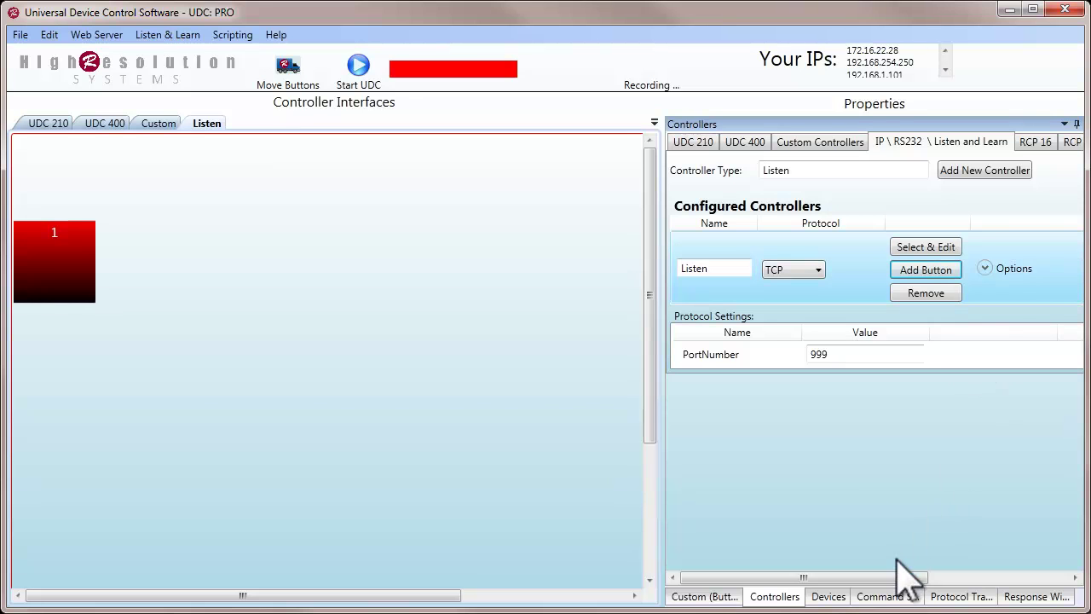
# Add an RCP 16 controller named Lightware RCP16 and display its interface
pyautogui.moveTo(905, 577); pyautogui.dragTo(984, 578)
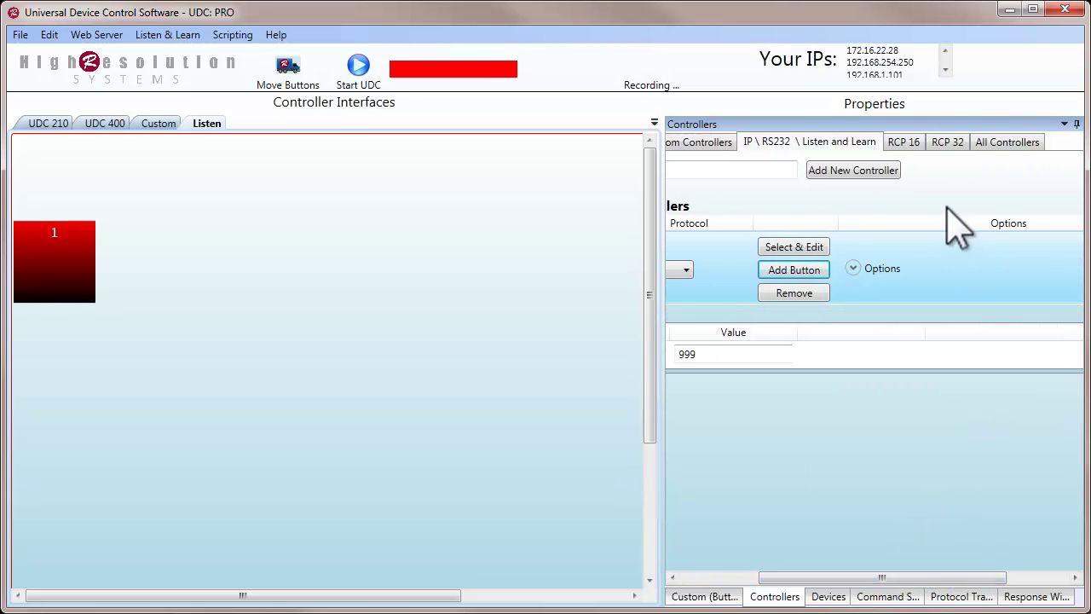
pyautogui.click(903, 143)
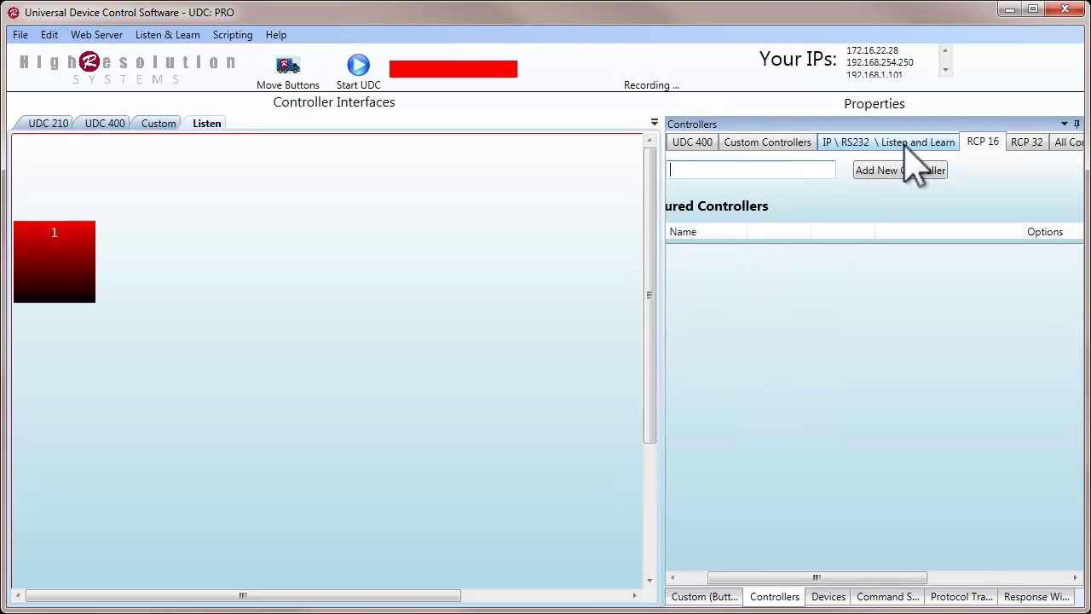
pyautogui.click(812, 177)
pyautogui.write('Lightware RCP16')
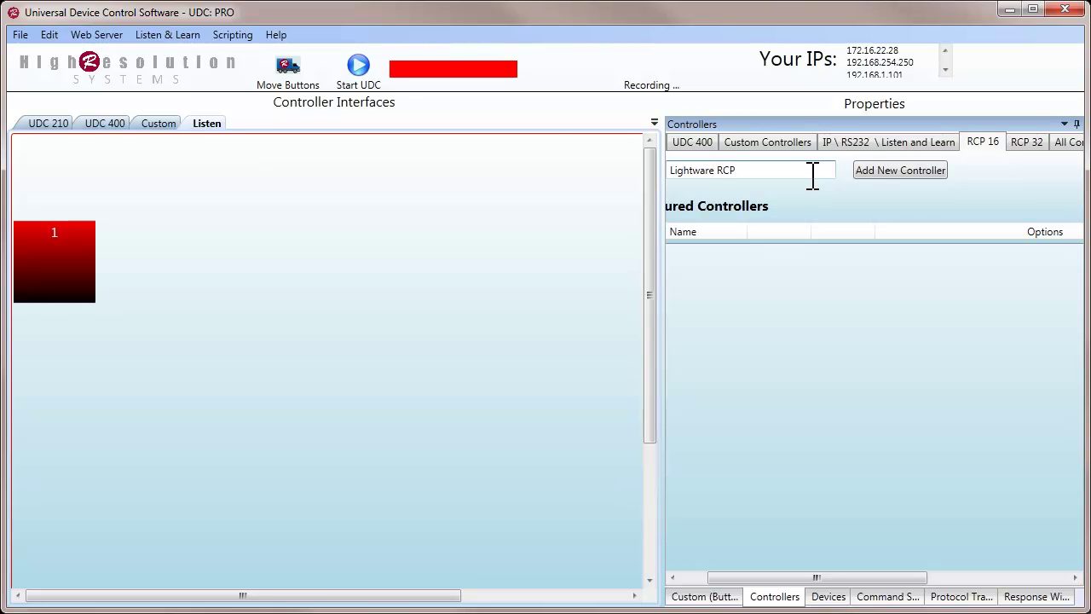
pyautogui.click(871, 171)
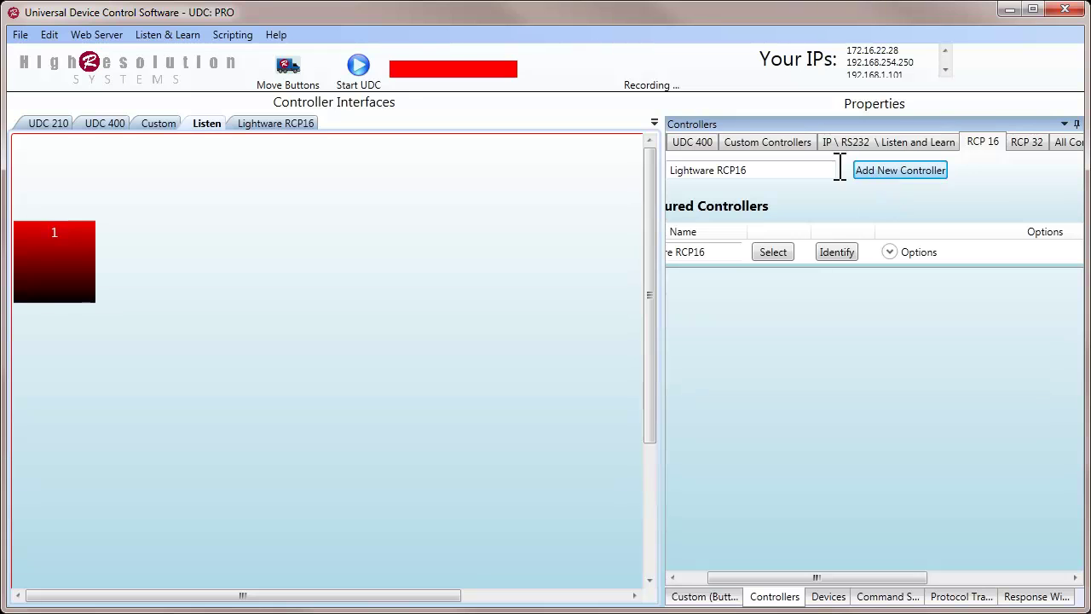
pyautogui.click(282, 124)
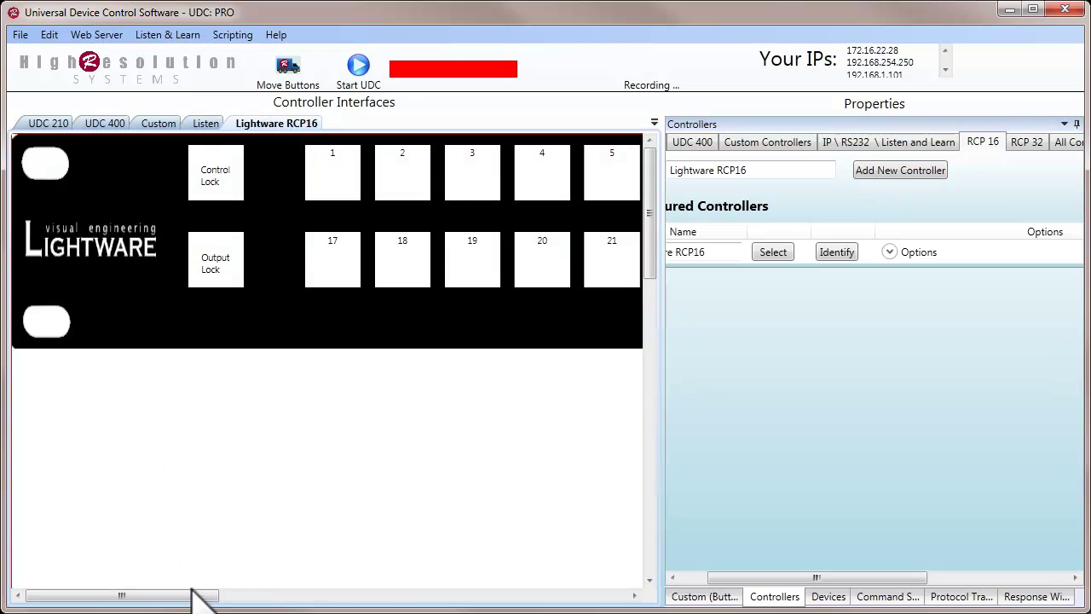
pyautogui.moveTo(190, 596)
pyautogui.mouseDown()
pyautogui.moveTo(488, 598)
pyautogui.moveTo(612, 611)
pyautogui.moveTo(608, 599)
pyautogui.moveTo(201, 592)
pyautogui.moveTo(204, 579)
pyautogui.mouseUp()
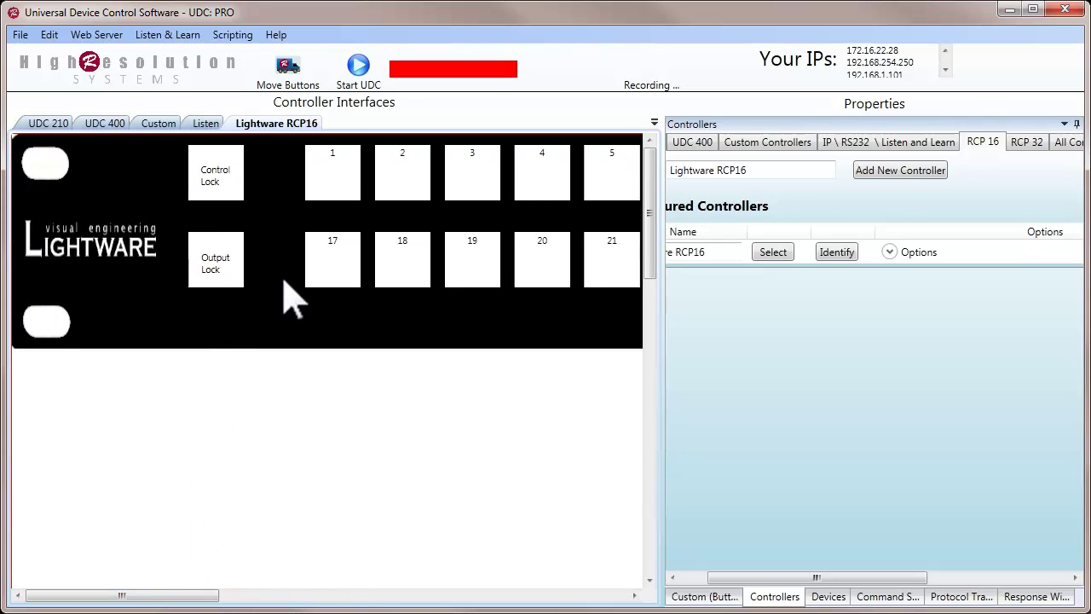
# Add an RCP 32 controller named 32x32 and display its interface
pyautogui.click(1027, 143)
pyautogui.click(776, 171)
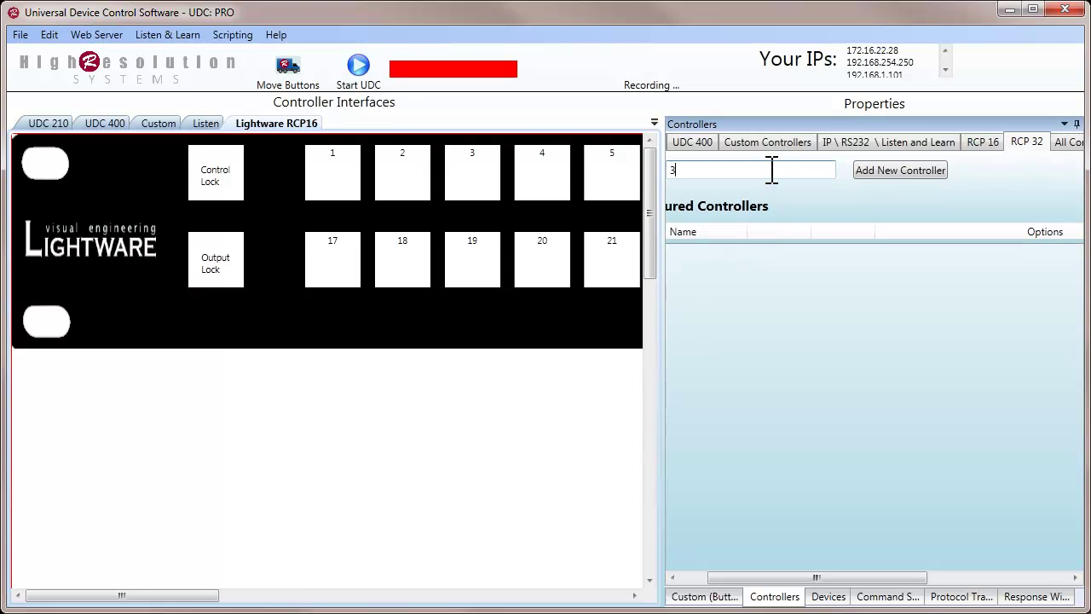
pyautogui.click(883, 176)
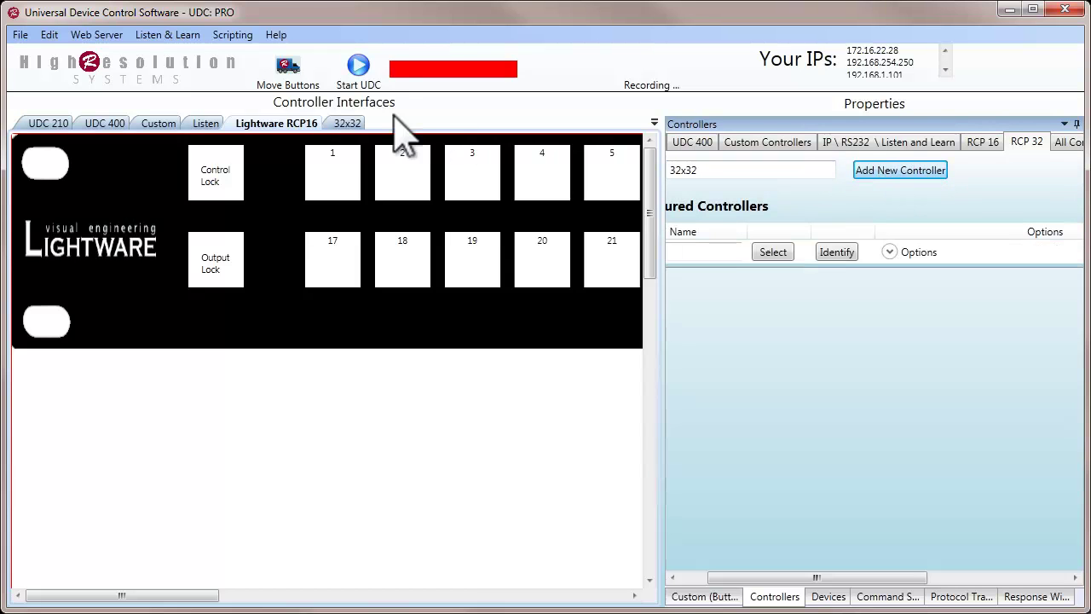
pyautogui.click(348, 125)
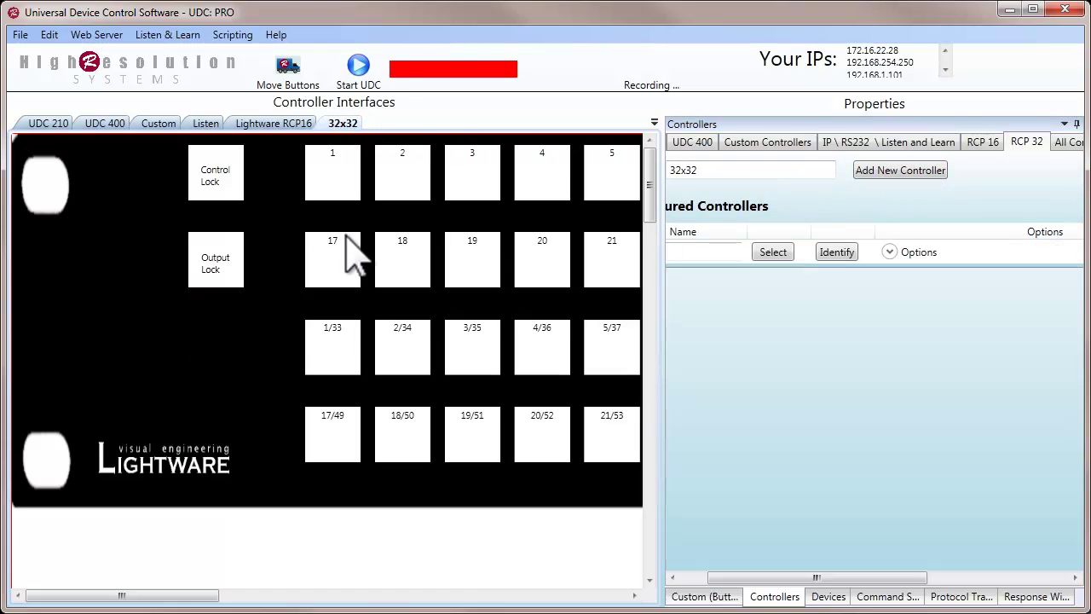
# Examine the full width of the 32x32 controller's panel and the properties of its button 32/64
pyautogui.moveTo(212, 596); pyautogui.dragTo(238, 592)
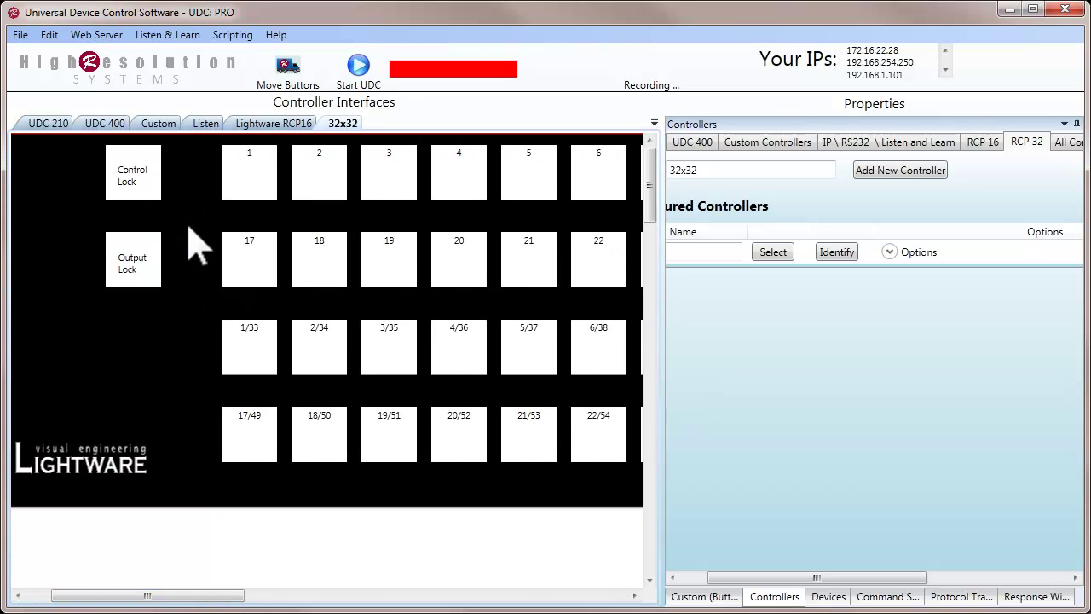
pyautogui.moveTo(238, 597); pyautogui.dragTo(619, 607)
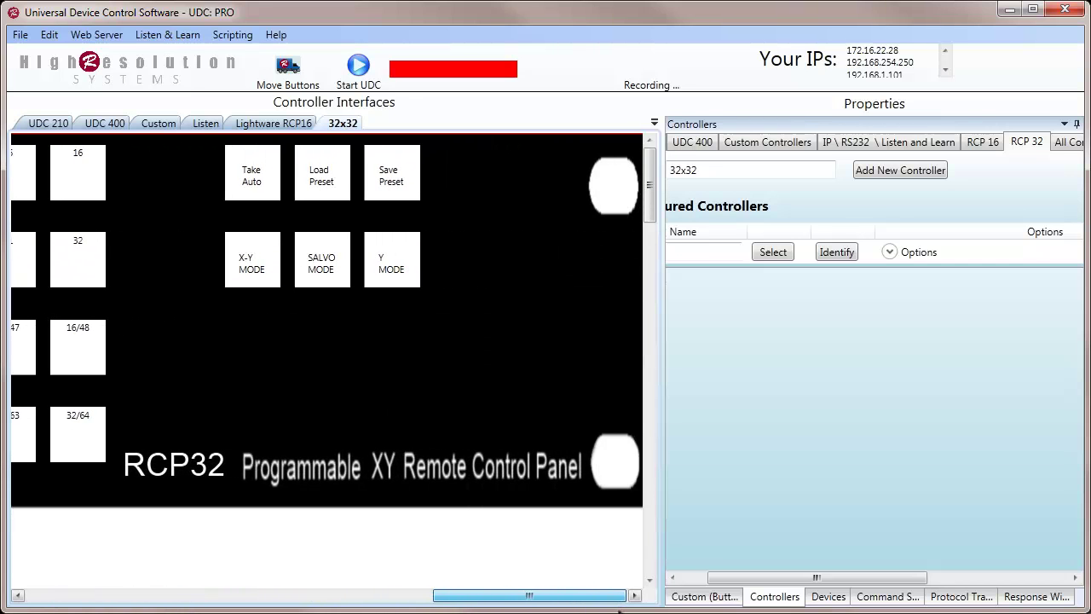
pyautogui.click(85, 437)
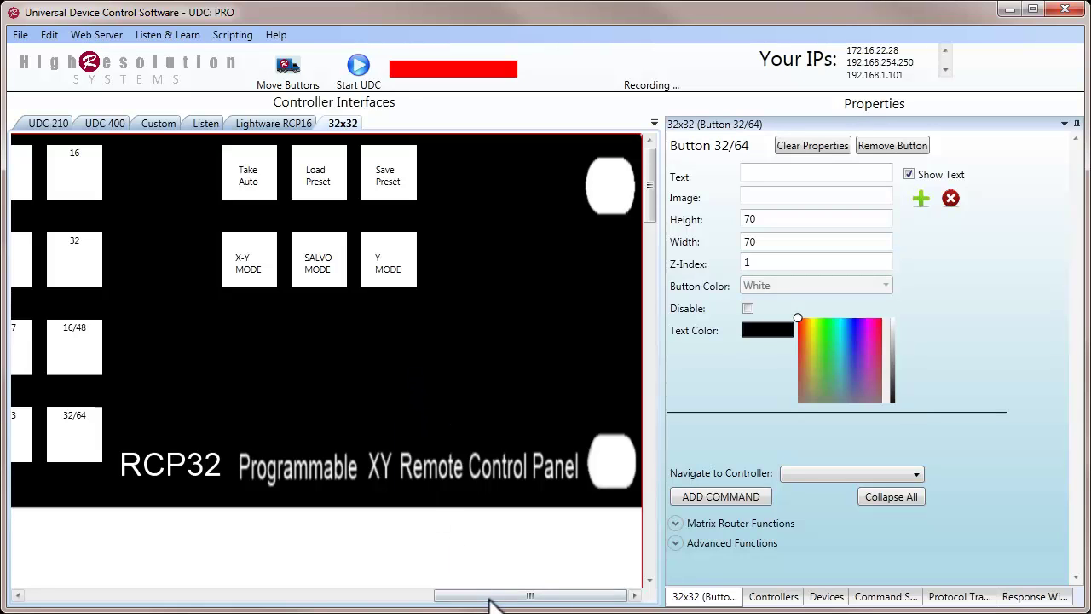
pyautogui.moveTo(489, 597); pyautogui.dragTo(154, 594)
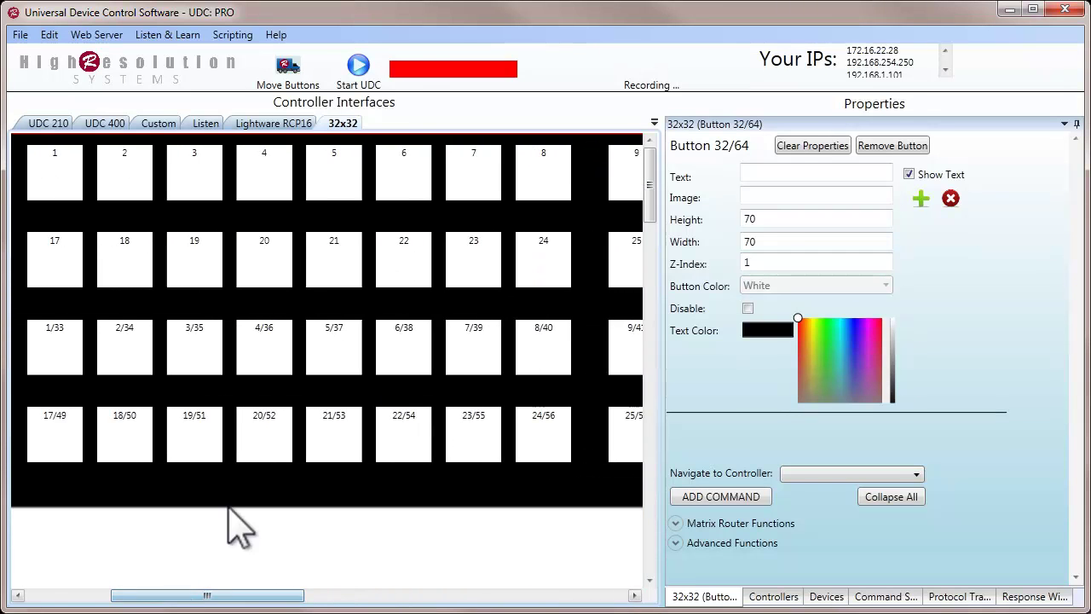
# Return to the RCP 32 controller configuration and show the 32x32 controller's options area
pyautogui.click(346, 128)
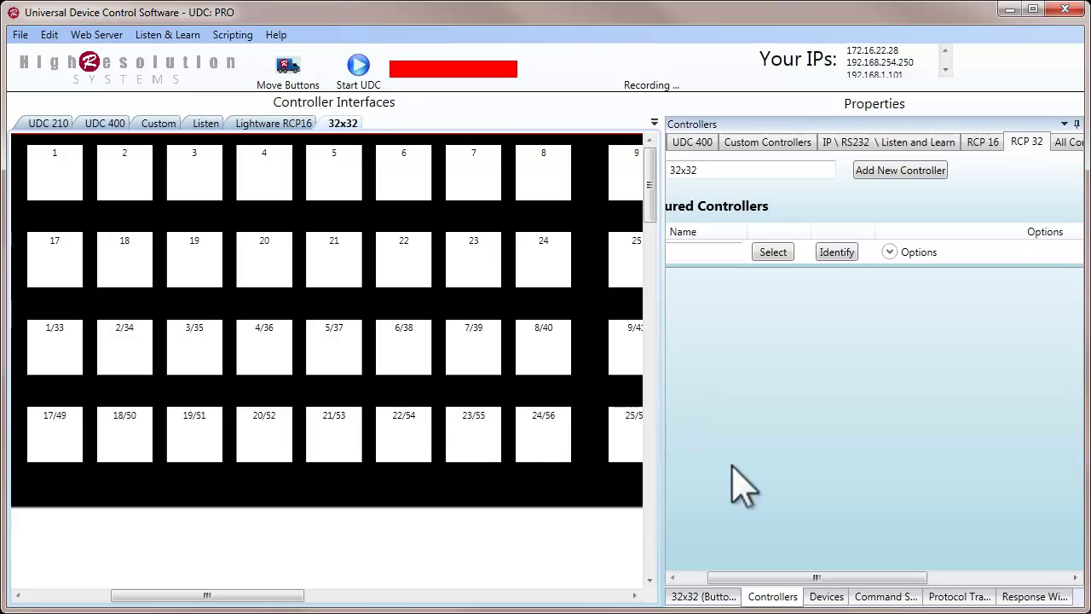
pyautogui.moveTo(801, 578); pyautogui.dragTo(883, 578)
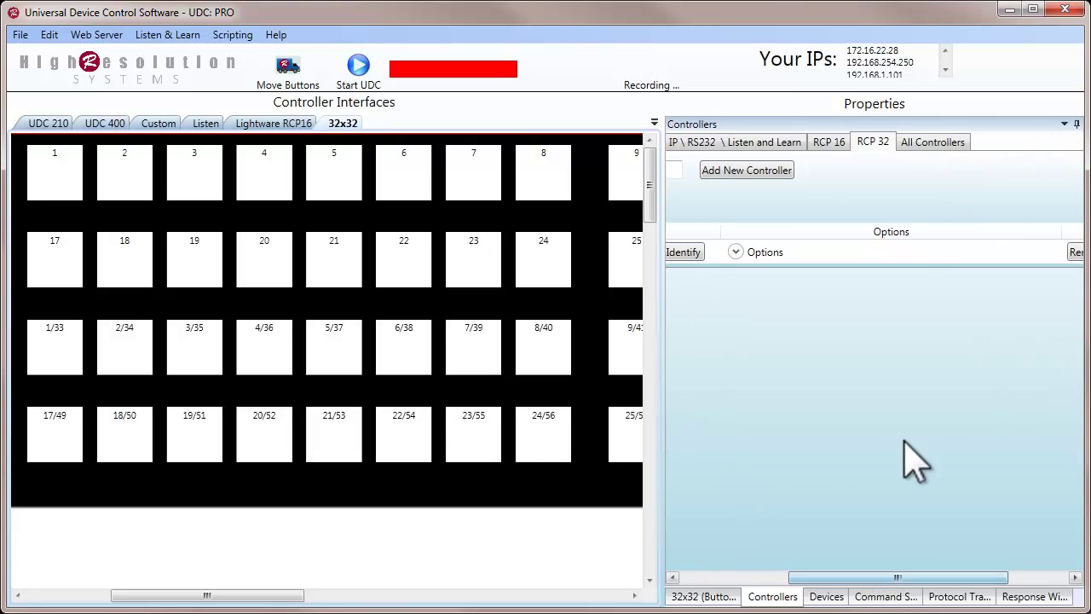